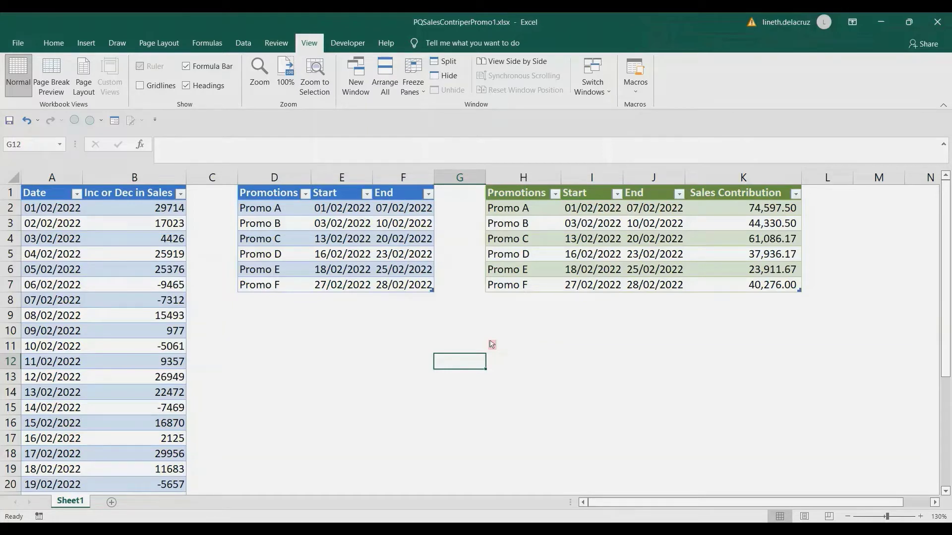
# Highlight the results table, its Sales Contribution column and the Promotions table in D1:F7.
pyautogui.click(554, 179)
pyautogui.moveTo(554, 179); pyautogui.dragTo(744, 178)
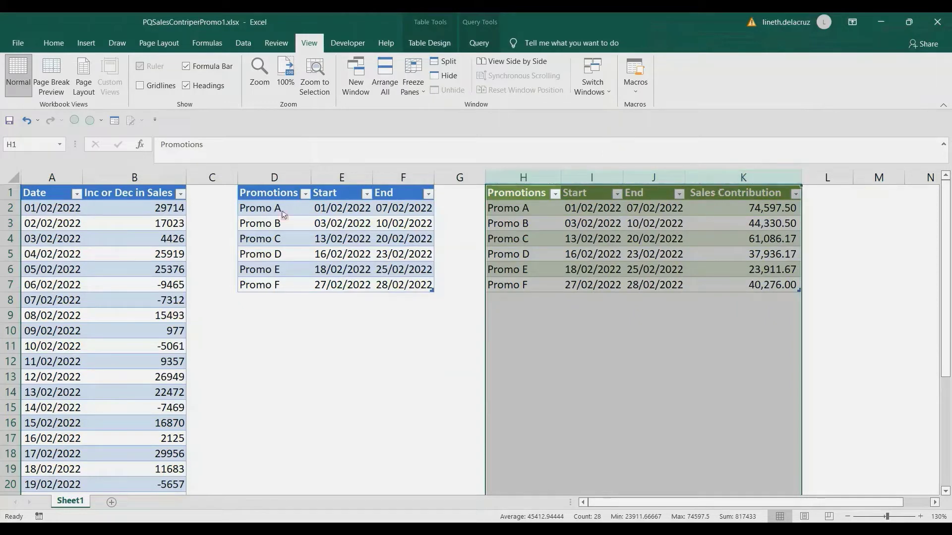
pyautogui.moveTo(273, 193); pyautogui.dragTo(406, 283)
pyautogui.click(753, 179)
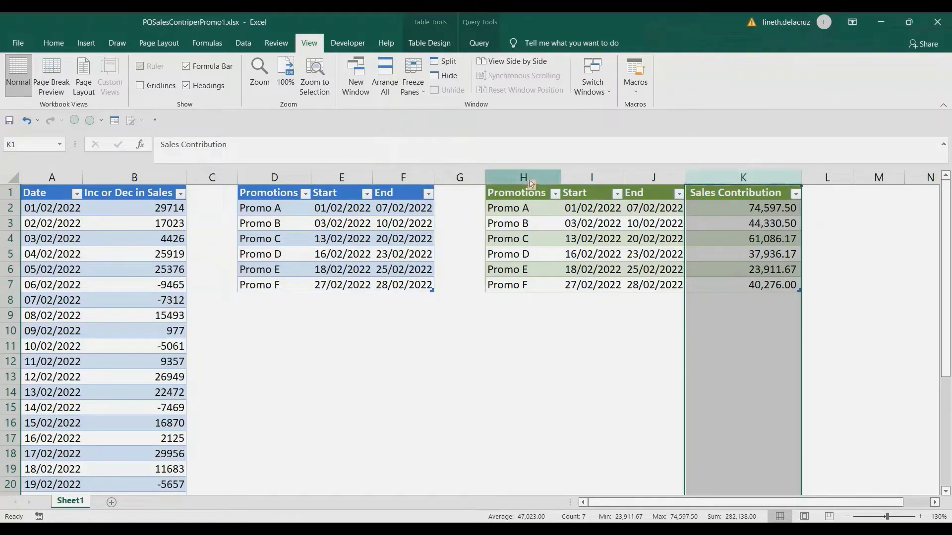
pyautogui.click(528, 180)
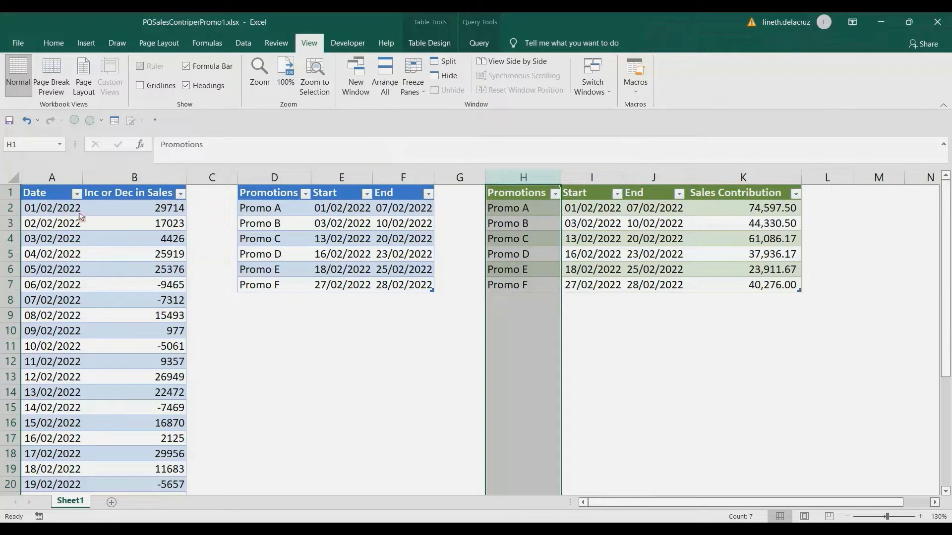
# Point out the Inc or Dec in Sales column, the first date in A2 and sales values B2 and B8.
pyautogui.click(122, 184)
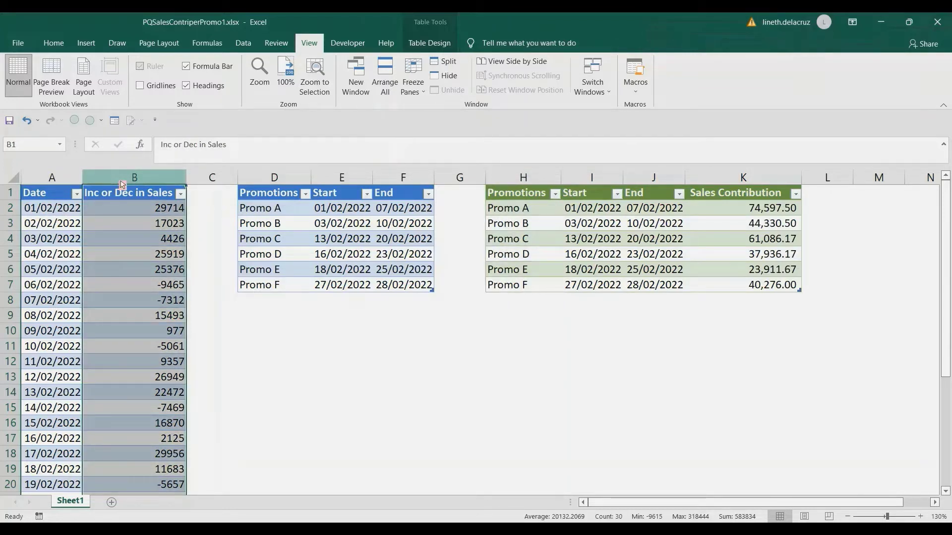
pyautogui.click(59, 216)
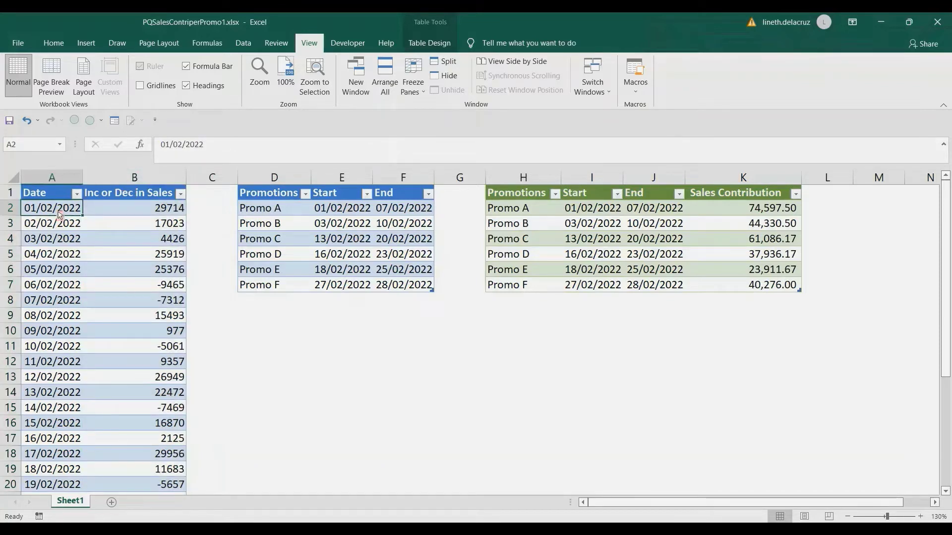
pyautogui.click(137, 178)
pyautogui.click(136, 208)
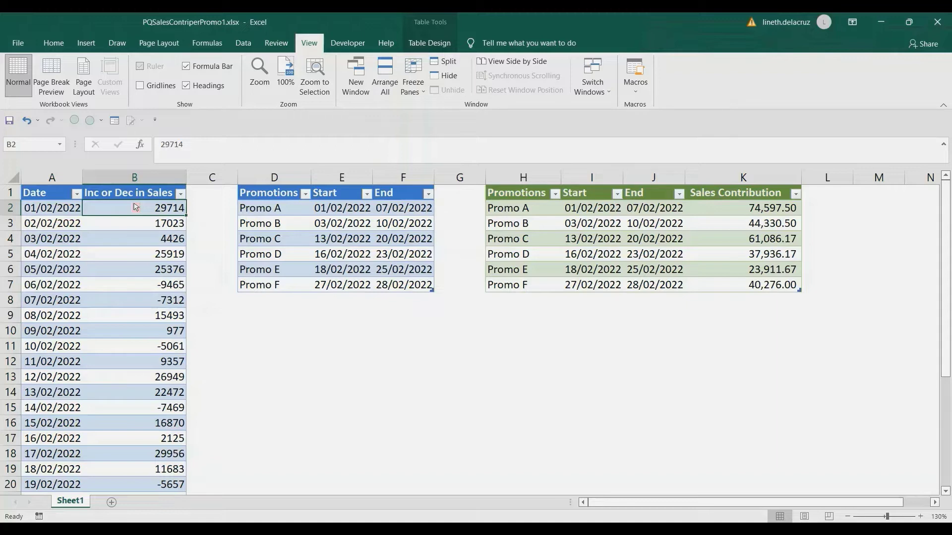
pyautogui.click(156, 304)
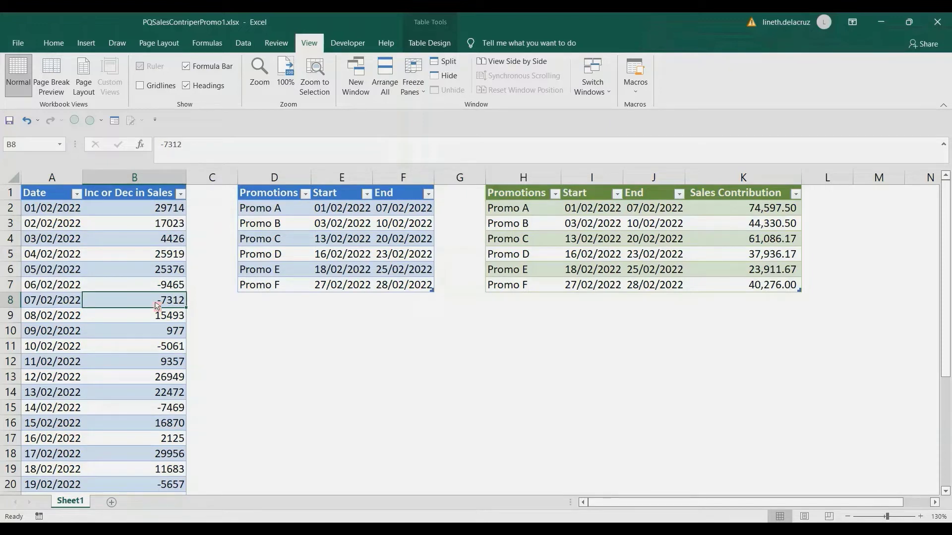
# Point out Promo A's start/end dates, its Sales Contribution, and promo names Promo A to Promo F.
pyautogui.moveTo(575, 214); pyautogui.dragTo(647, 213)
pyautogui.click(750, 208)
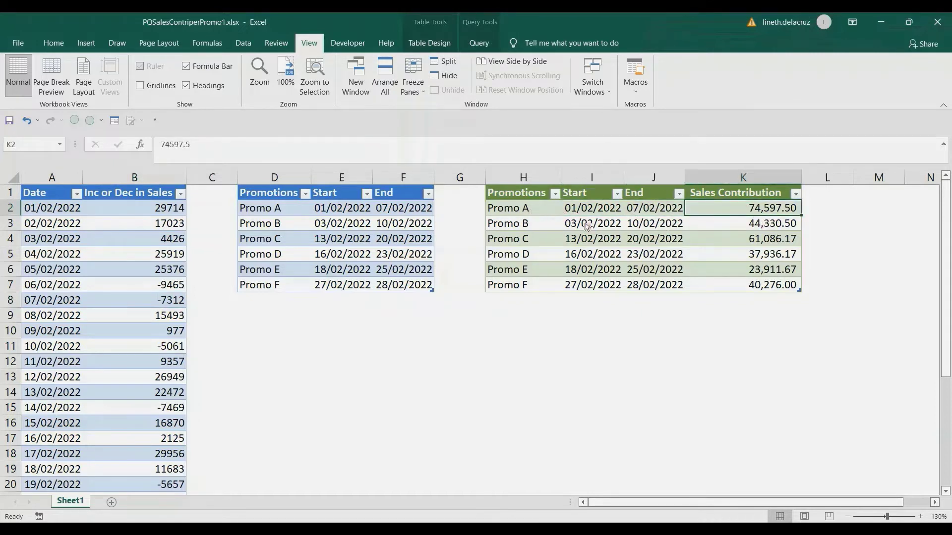
pyautogui.moveTo(550, 213); pyautogui.dragTo(520, 290)
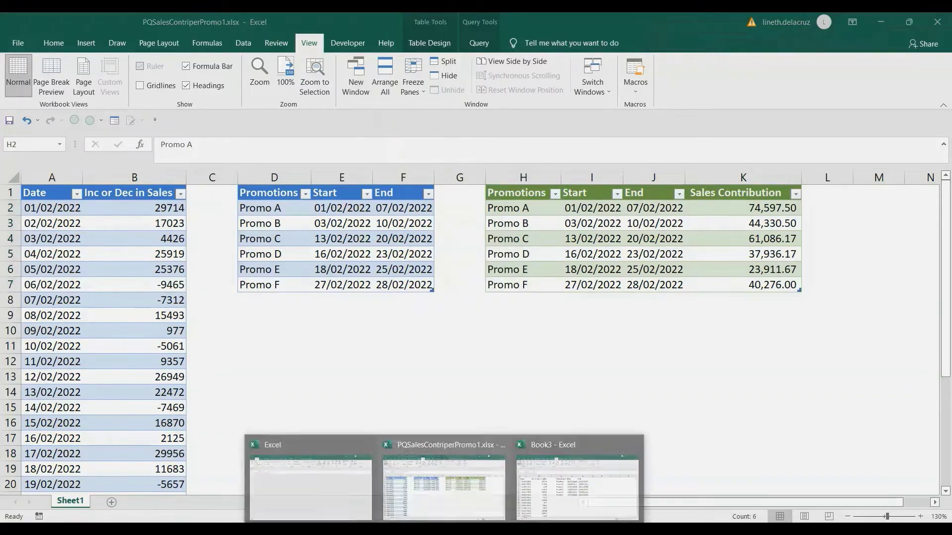
# In Book3, convert the sales range A1:B29 into a table and load it into Power Query.
pyautogui.click(567, 500)
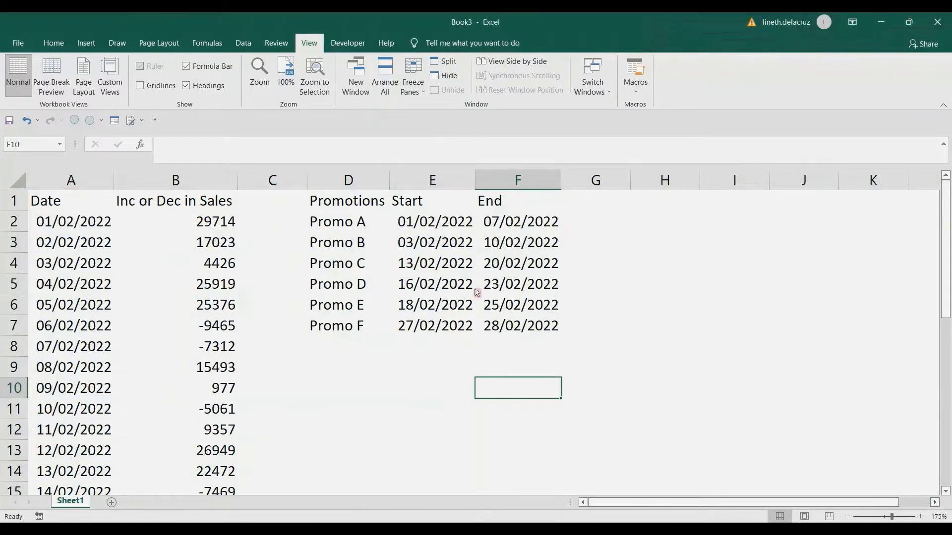
pyautogui.click(181, 208)
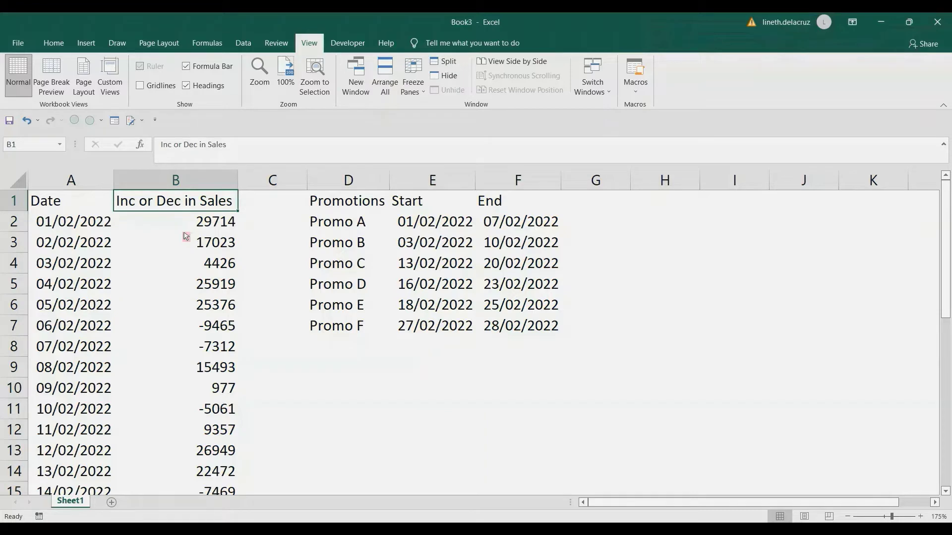
pyautogui.click(243, 43)
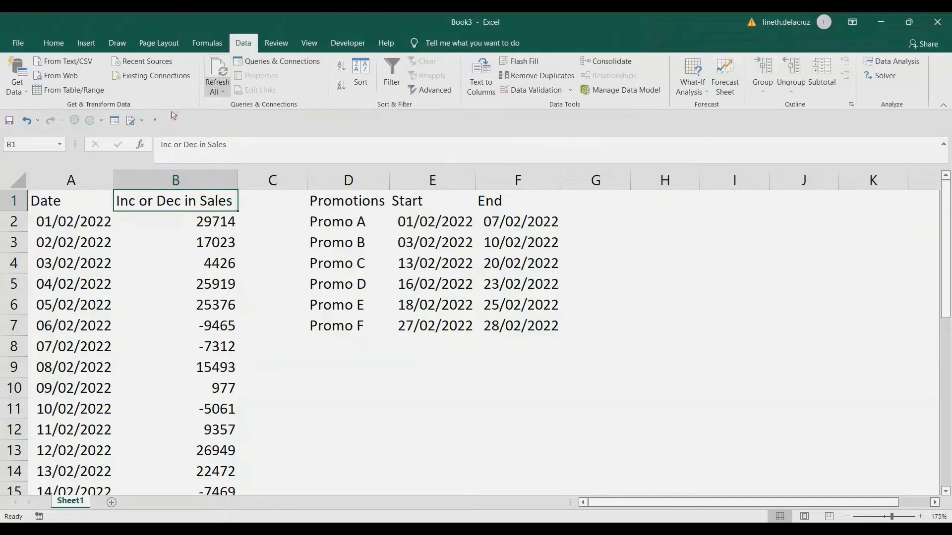
pyautogui.click(65, 90)
pyautogui.click(187, 412)
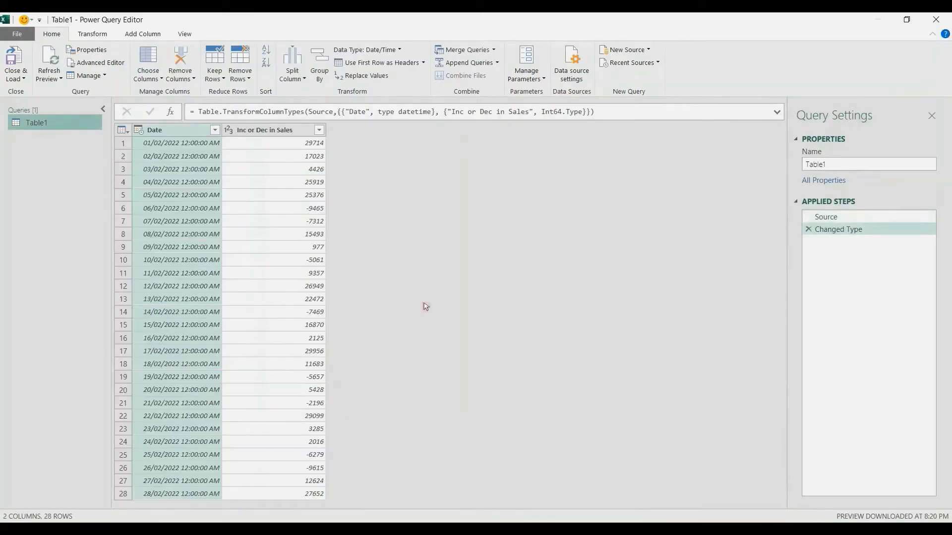
# Rename the query to Sales.
pyautogui.click(830, 165)
pyautogui.write('Sa')
pyautogui.press('Return')
# Close and load the Sales query to the workbook as Only Create Connection.
pyautogui.click(11, 78)
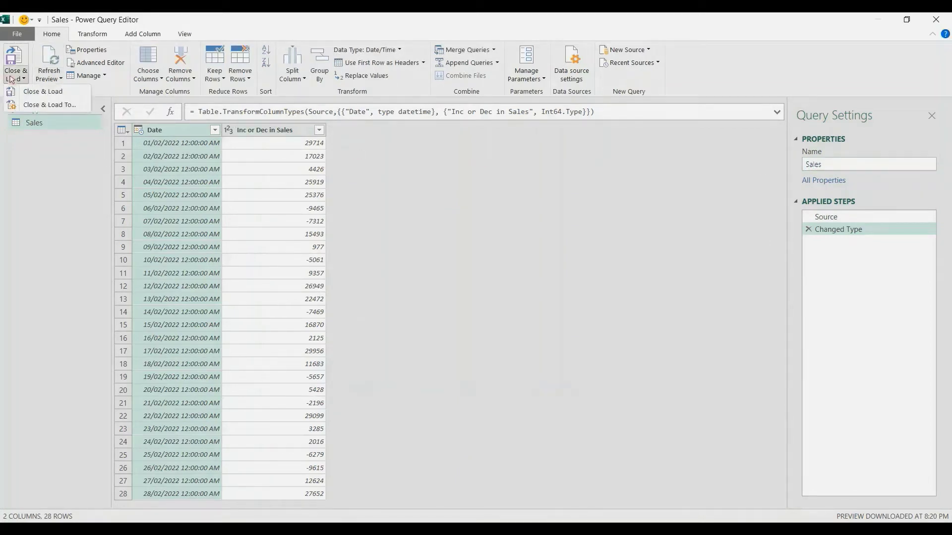
pyautogui.click(24, 105)
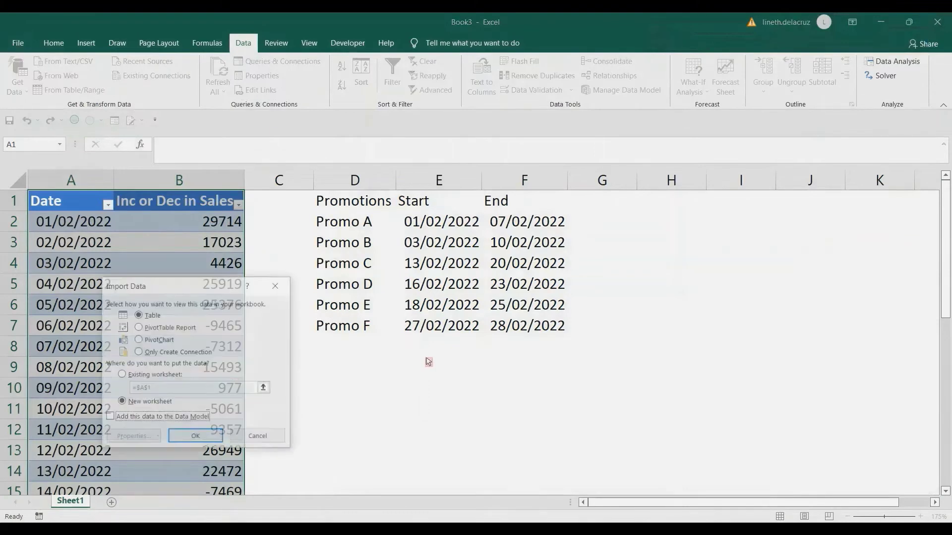
pyautogui.click(157, 352)
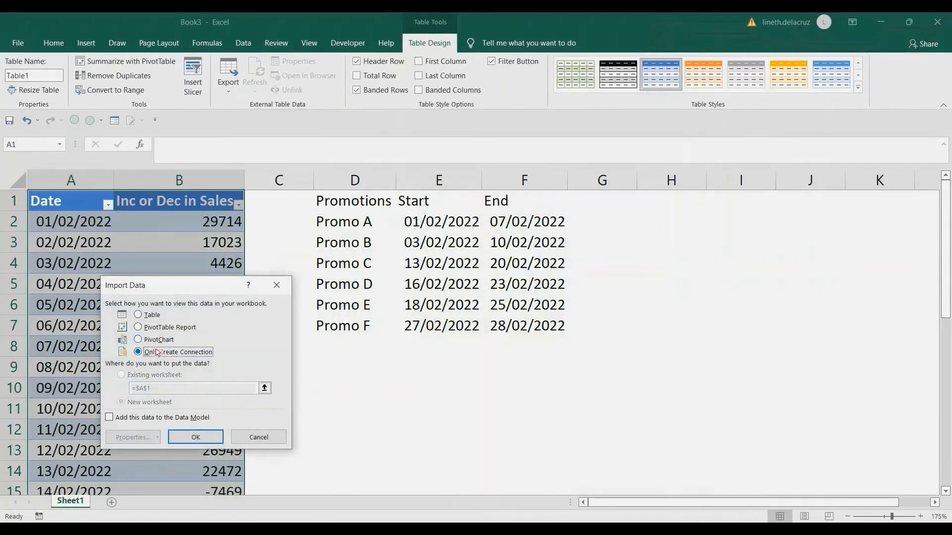
pyautogui.click(196, 437)
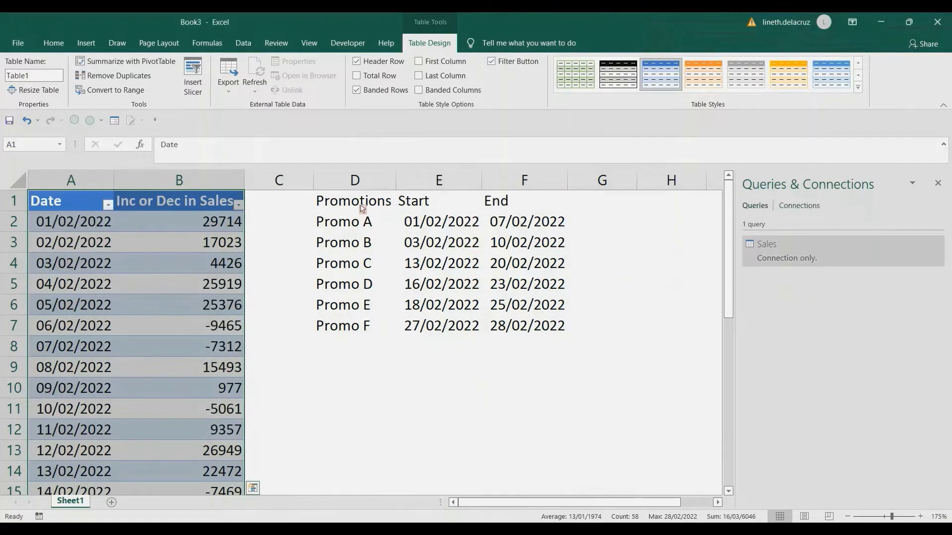
pyautogui.click(361, 208)
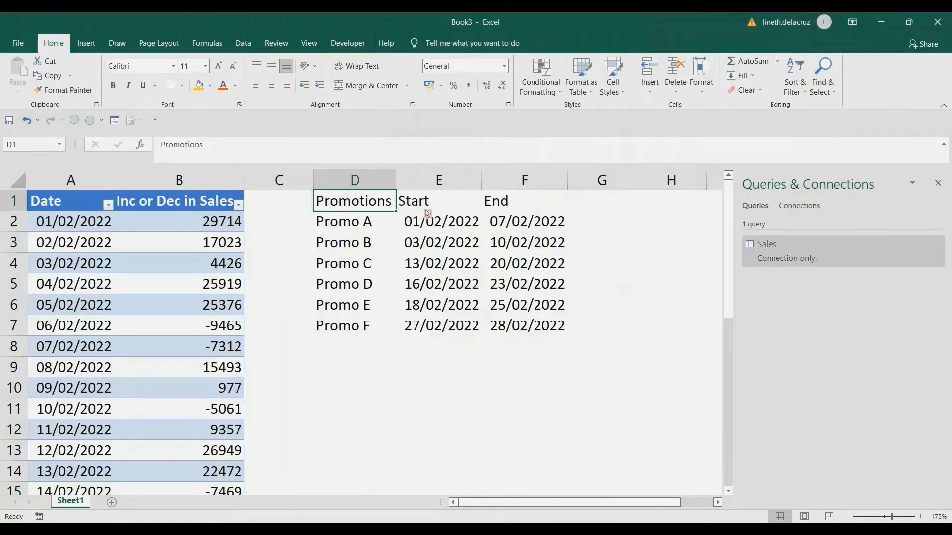
pyautogui.click(242, 43)
# Load the D1:F7 promotions range into Power Query as a query named Promotions.
pyautogui.click(67, 91)
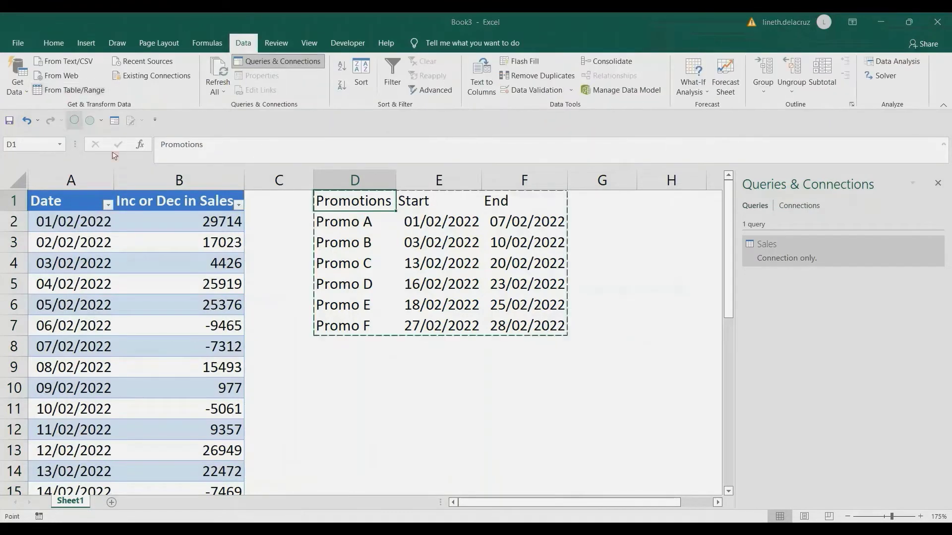
pyautogui.click(186, 412)
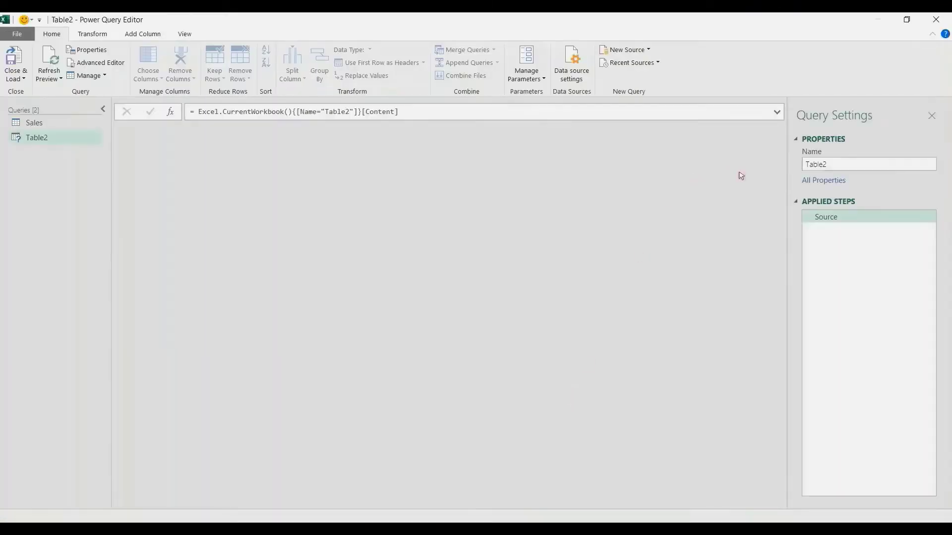
pyautogui.click(843, 166)
pyautogui.write('Promotions')
pyautogui.press('Return')
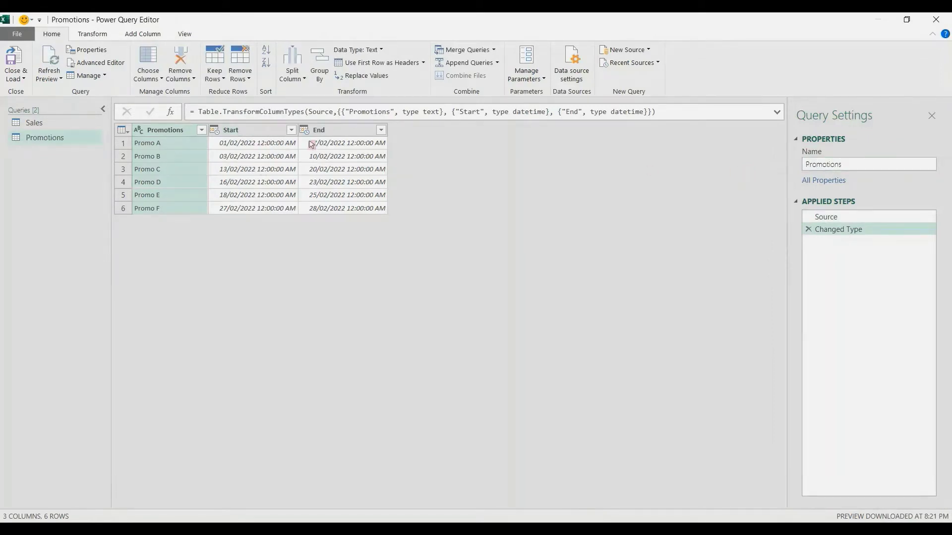
# Edit the type formula so the Start and End columns are date instead of datetime.
pyautogui.moveTo(546, 113); pyautogui.dragTo(532, 116)
pyautogui.press('BackSpace')
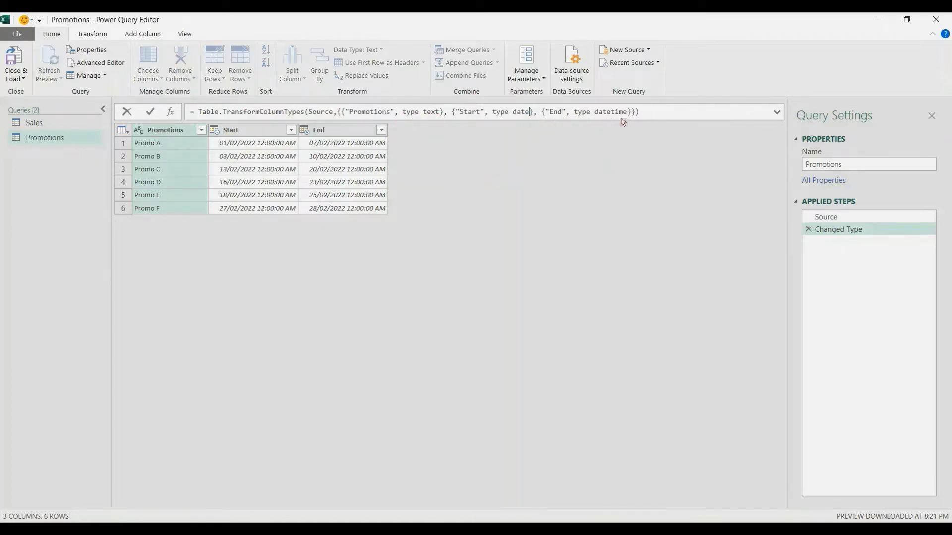
pyautogui.moveTo(629, 113); pyautogui.dragTo(613, 114)
pyautogui.press('BackSpace')
pyautogui.press('Return')
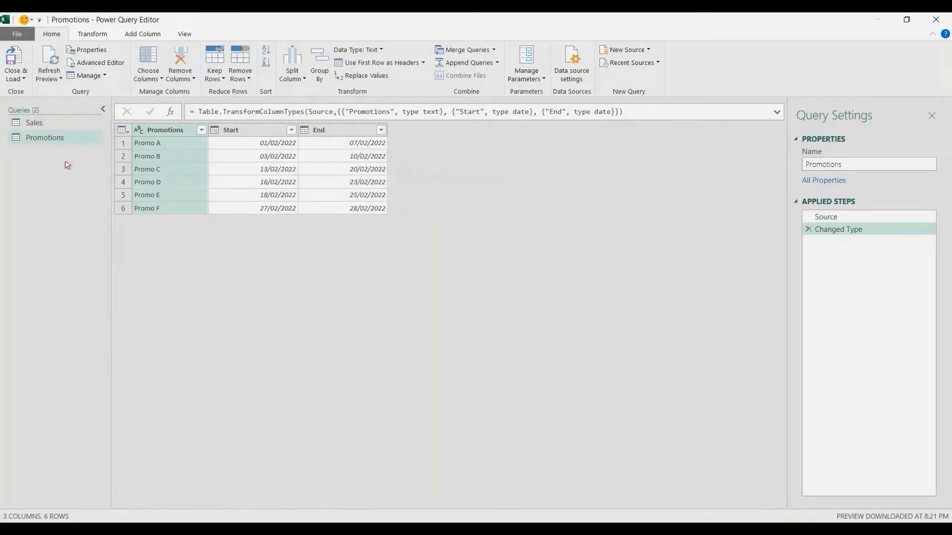
pyautogui.rightClick(43, 123)
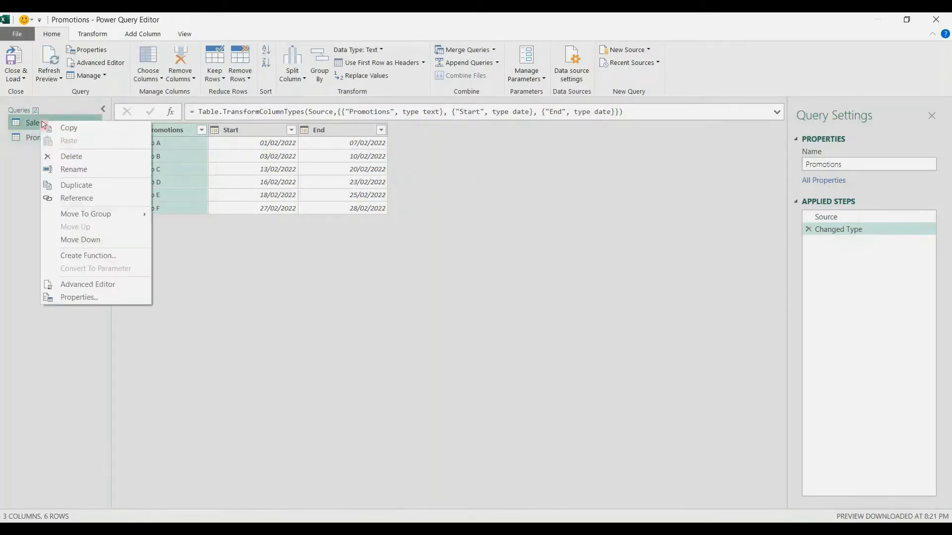
# Duplicate the Sales query and name the copy SalesRef.
pyautogui.click(83, 185)
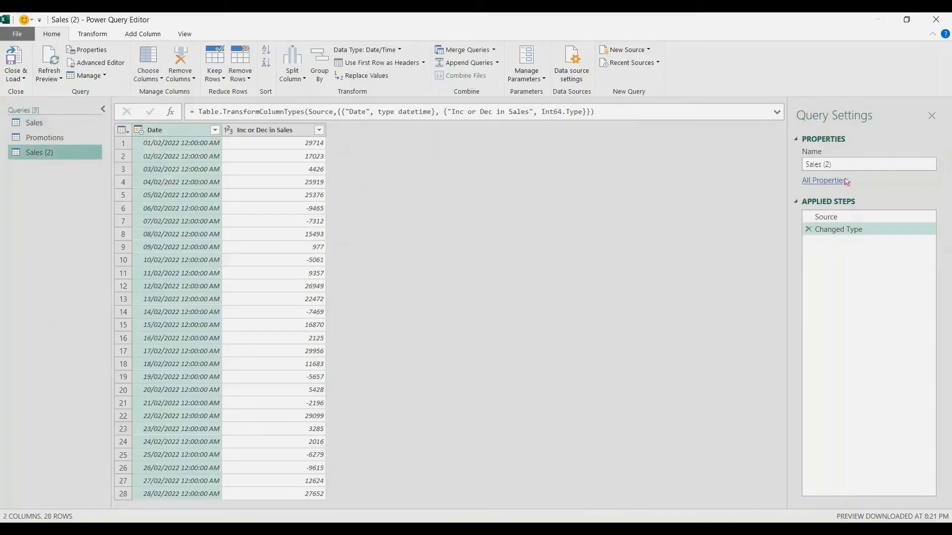
pyautogui.doubleClick(825, 165)
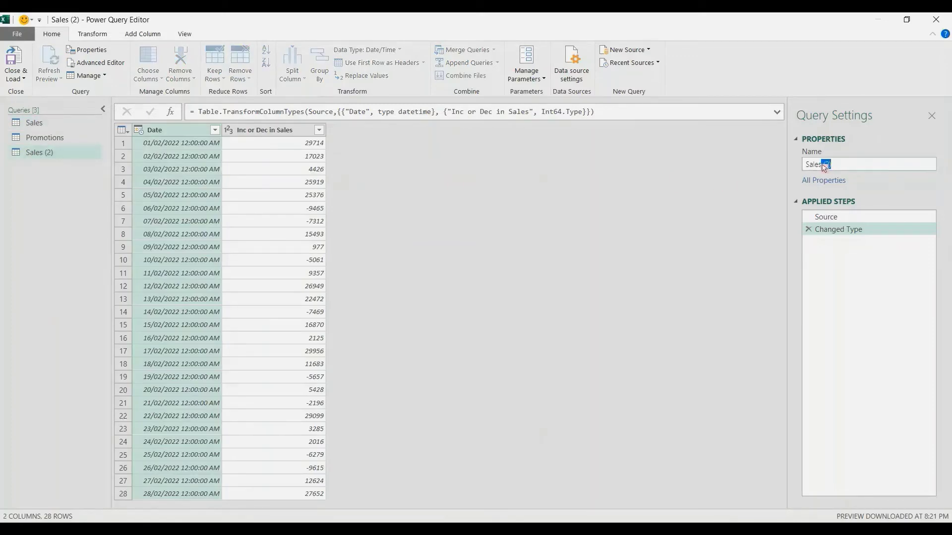
pyautogui.press('Return')
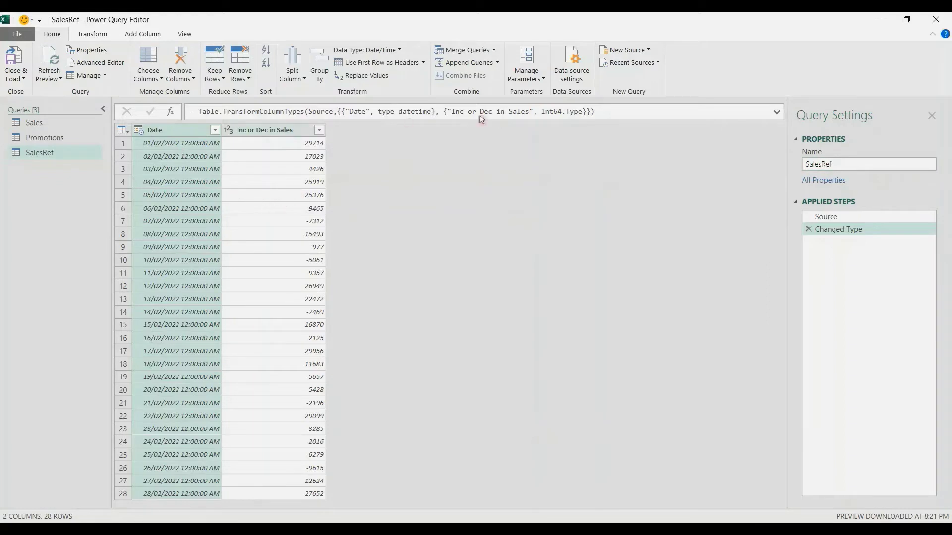
# Change SalesRef's Date column type in the formula from datetime to date.
pyautogui.moveTo(432, 112); pyautogui.dragTo(416, 113)
pyautogui.press('BackSpace')
pyautogui.press('Return')
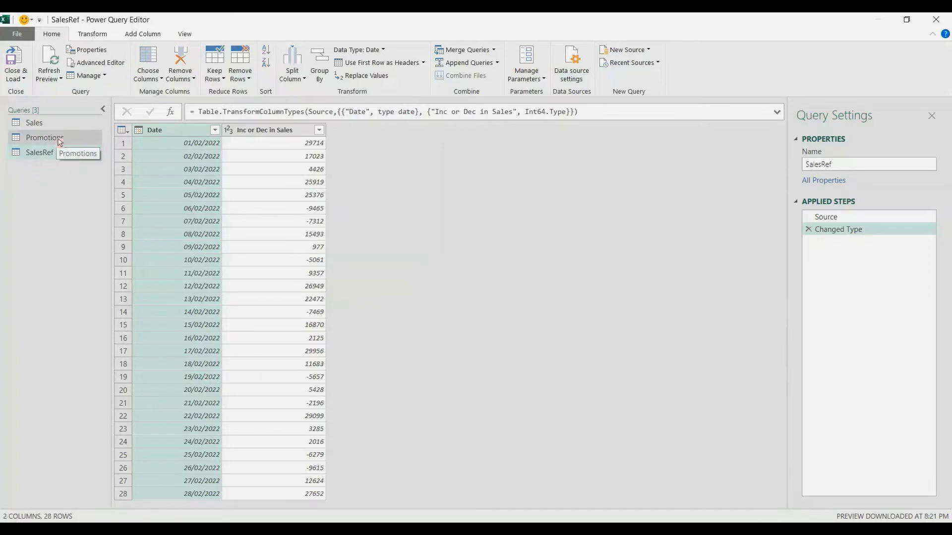
# Add a column holding the Promotions table and expand it into unprefixed Promotions, Start and End columns.
pyautogui.click(142, 35)
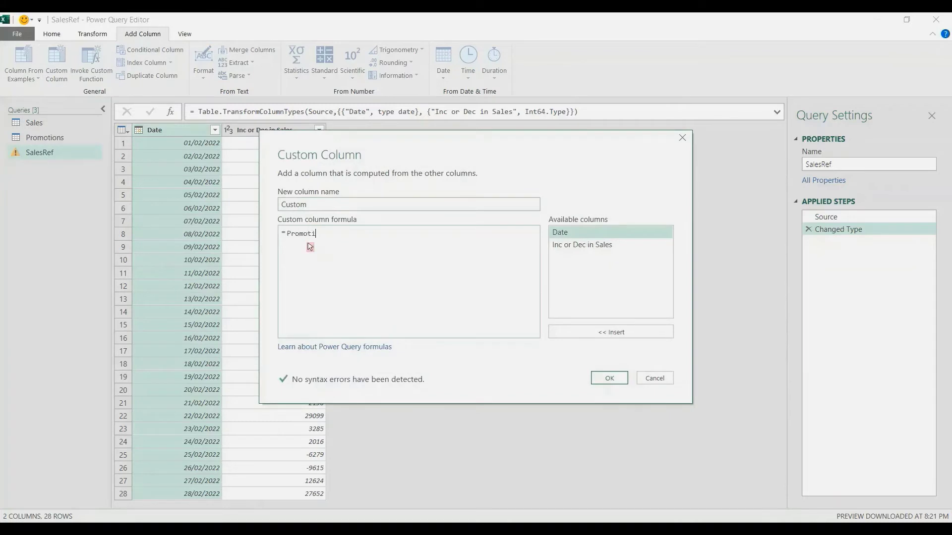
pyautogui.press('Return')
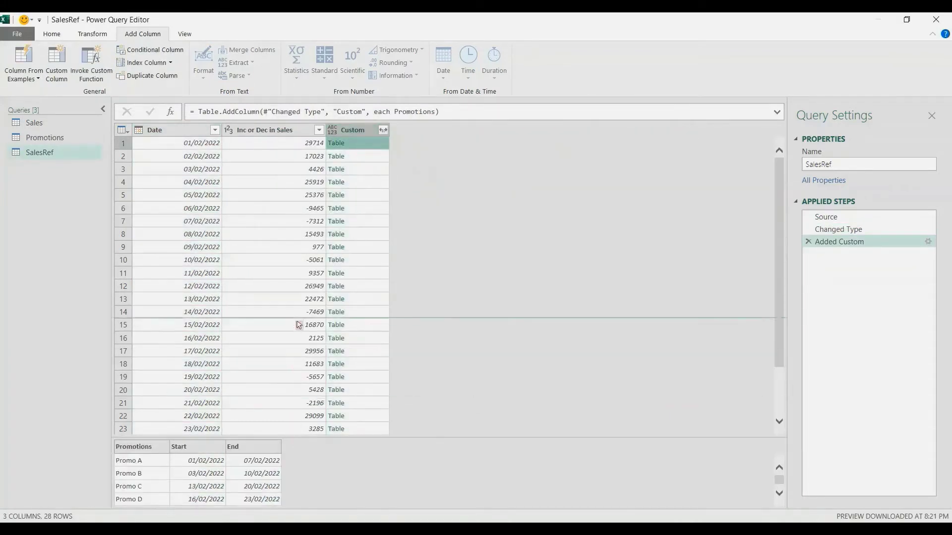
pyautogui.click(383, 130)
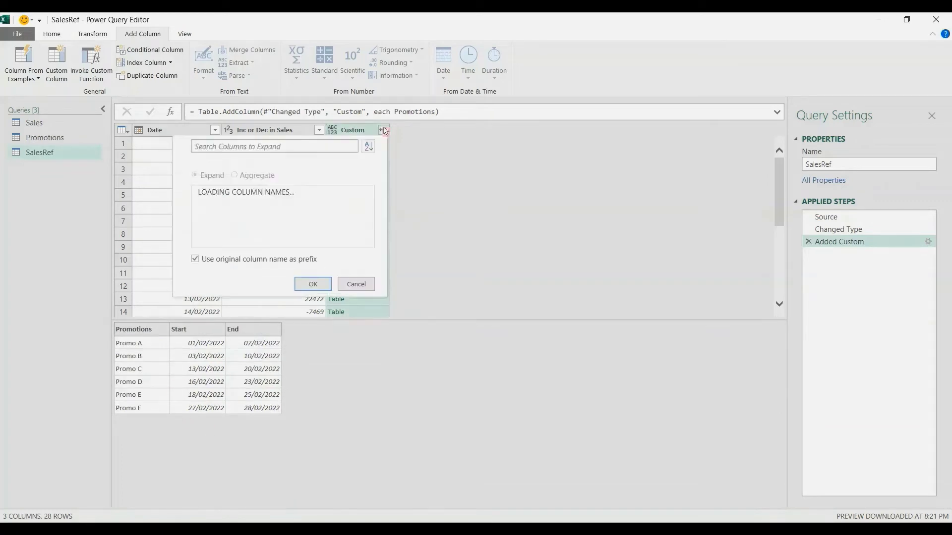
pyautogui.click(196, 259)
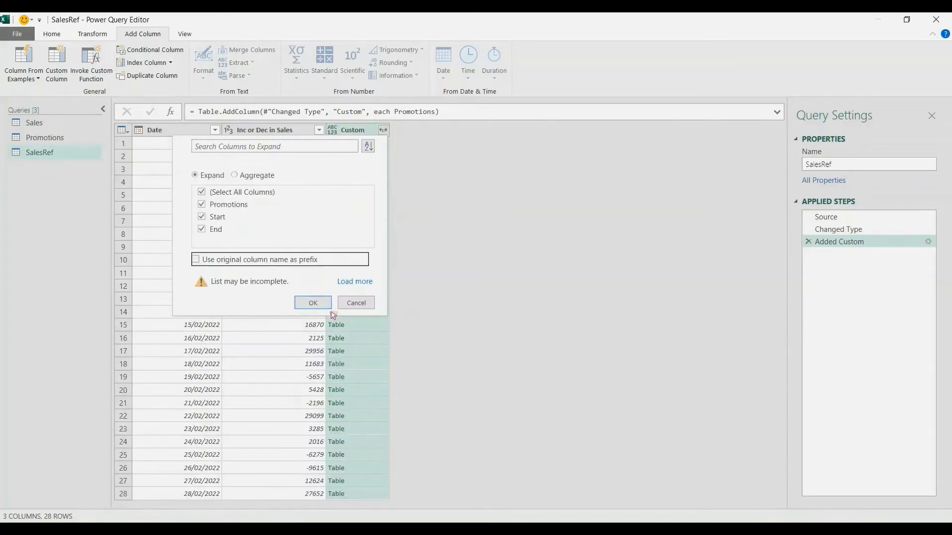
pyautogui.click(313, 305)
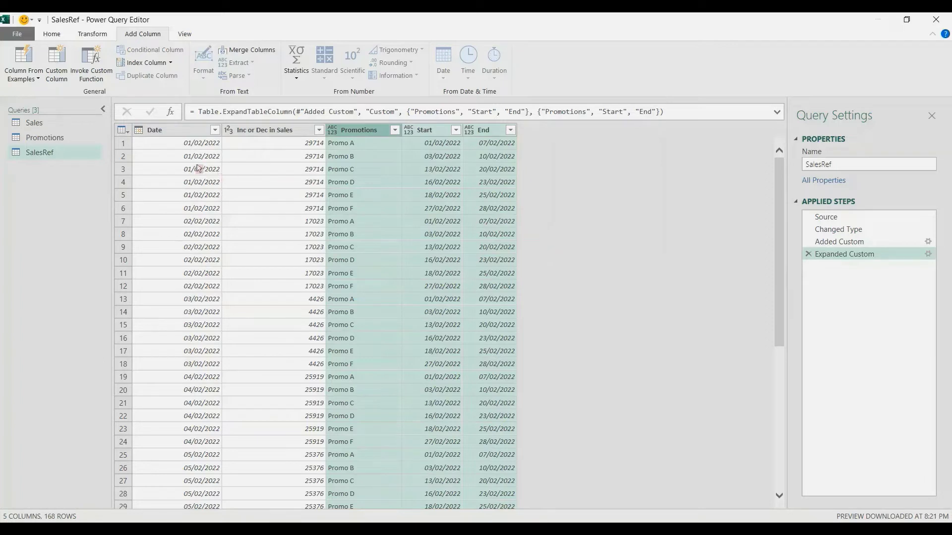
# Check the first row's Date, Start, End and sales change values in the 168-row result.
pyautogui.click(190, 146)
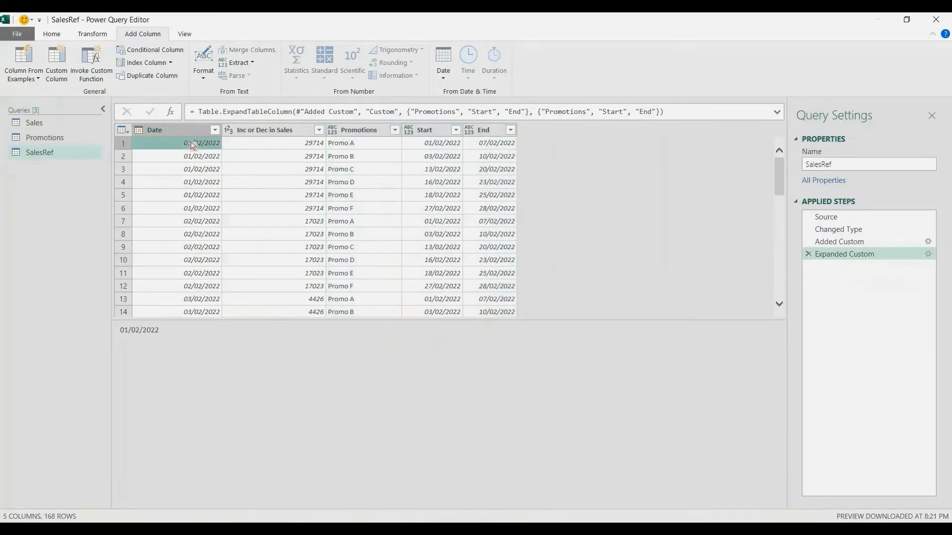
pyautogui.click(445, 147)
pyautogui.click(489, 147)
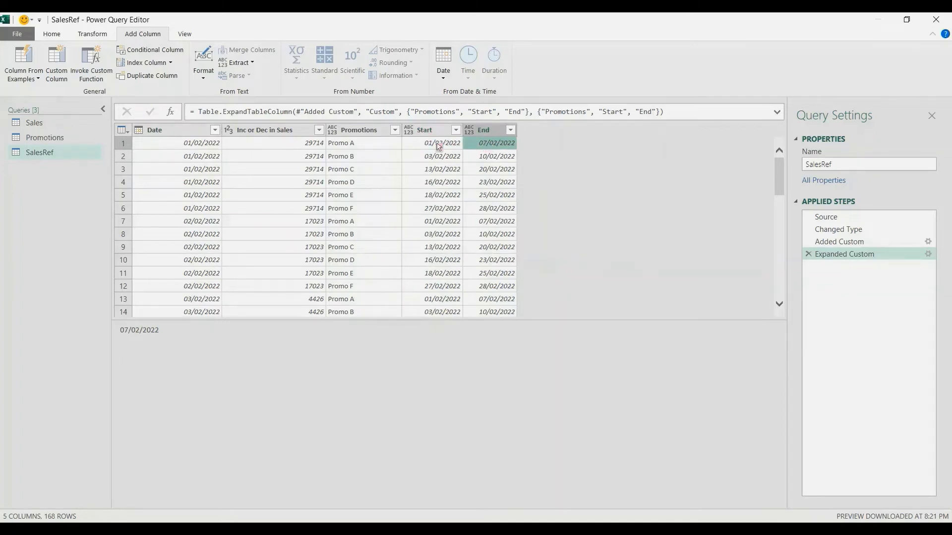
pyautogui.click(303, 148)
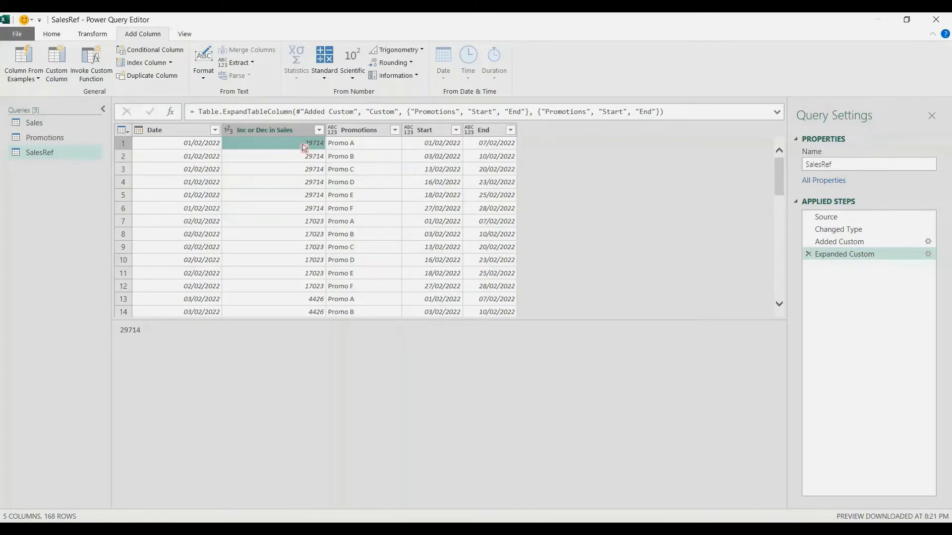
pyautogui.click(57, 64)
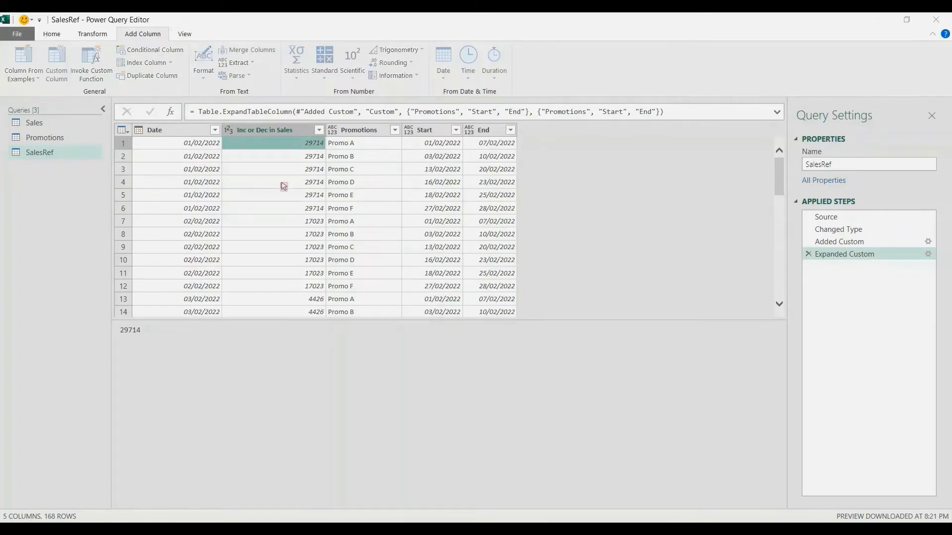
pyautogui.moveTo(398, 146); pyautogui.dragTo(372, 237)
# Begin the Custom column formula with if [Date] >= [Start] and [Date] <= [End].
pyautogui.click(300, 299)
pyautogui.write('if')
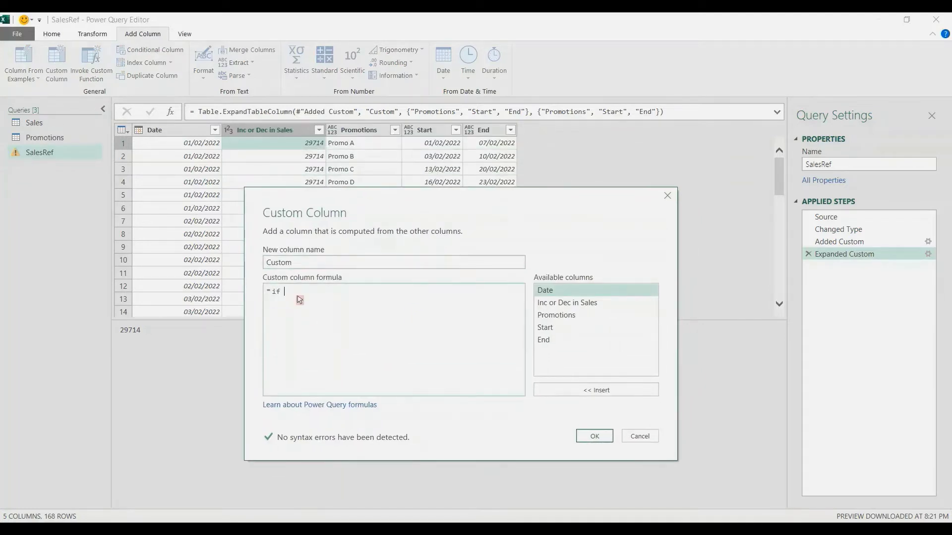
pyautogui.doubleClick(562, 294)
pyautogui.write('>=')
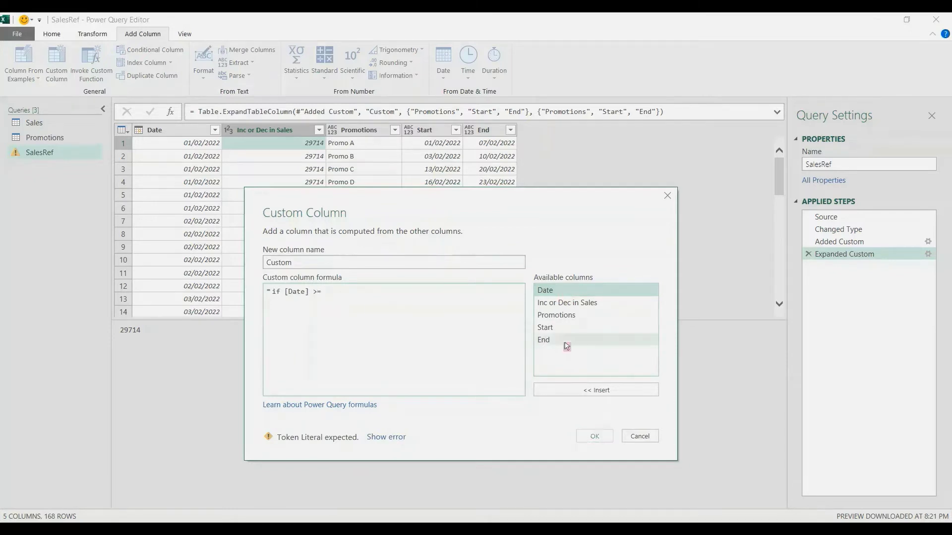
pyautogui.doubleClick(563, 329)
pyautogui.write('and')
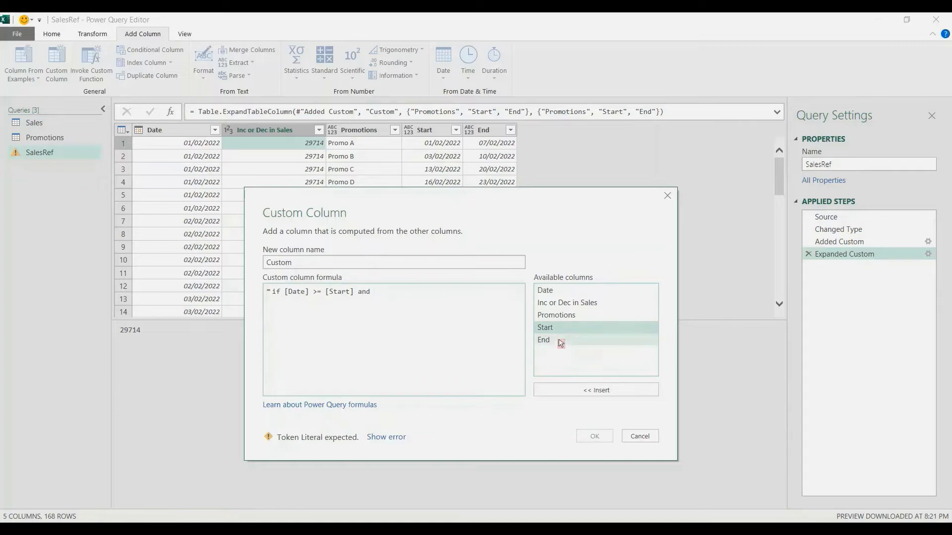
pyautogui.doubleClick(571, 296)
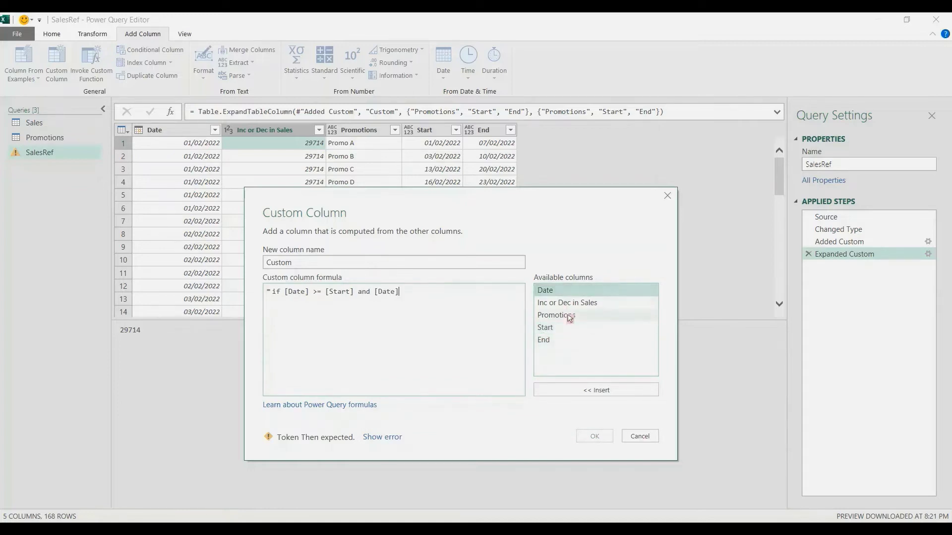
pyautogui.write('<=')
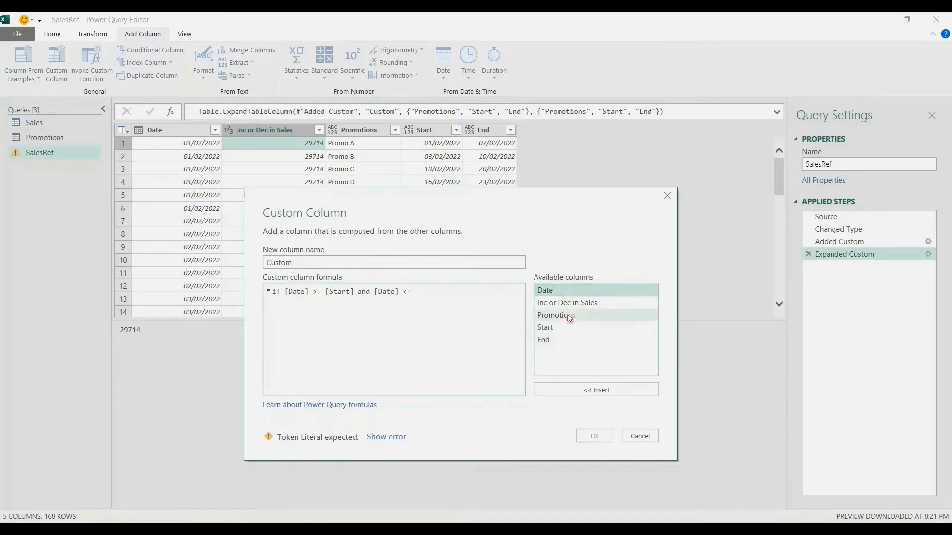
pyautogui.doubleClick(549, 341)
# Finish it with and [Inc or Dec in Sales] > 0 then [Promotions] else null, creating the column.
pyautogui.write('an')
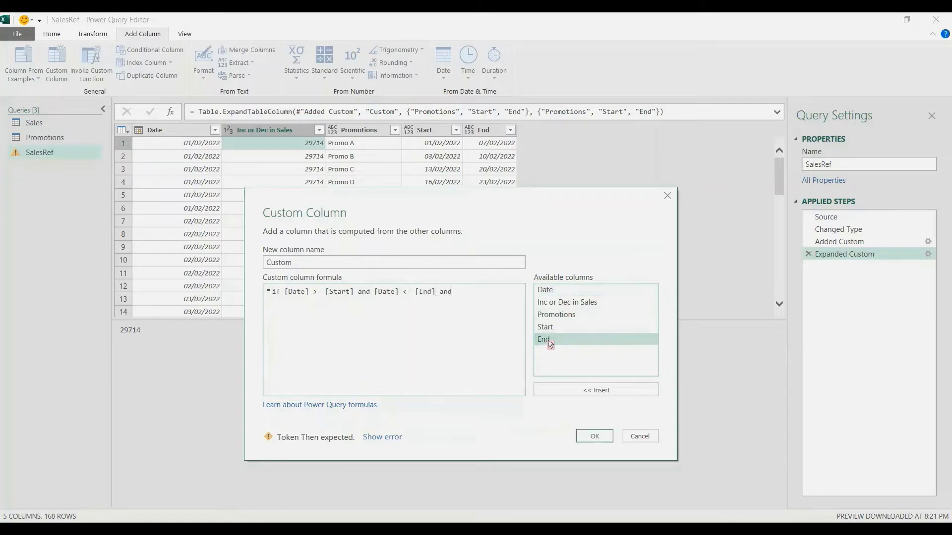
pyautogui.write('d')
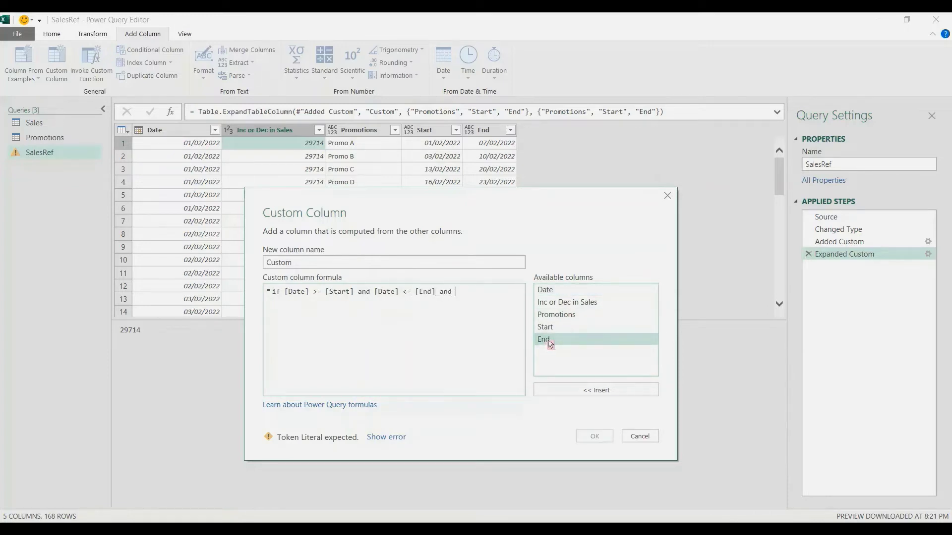
pyautogui.doubleClick(554, 303)
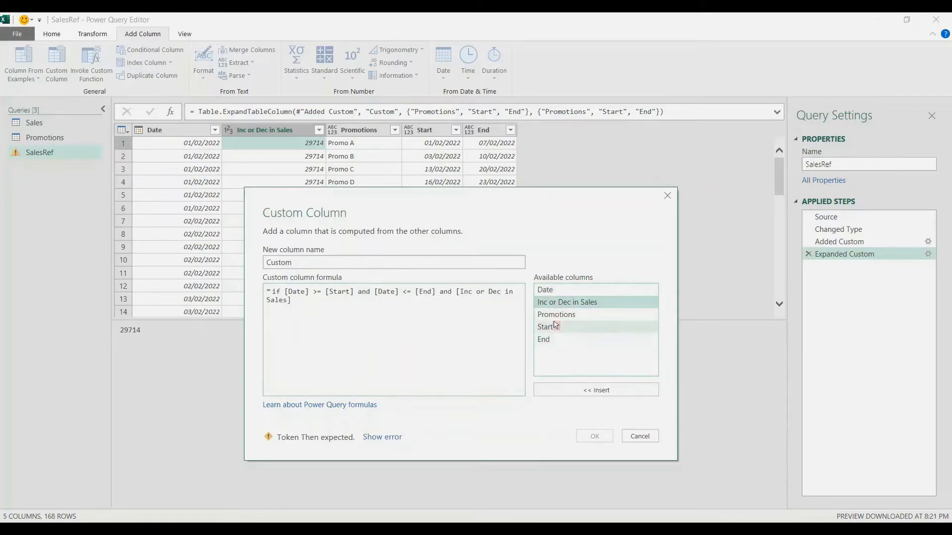
pyautogui.write('> 0 then')
pyautogui.doubleClick(557, 315)
pyautogui.write('else nu')
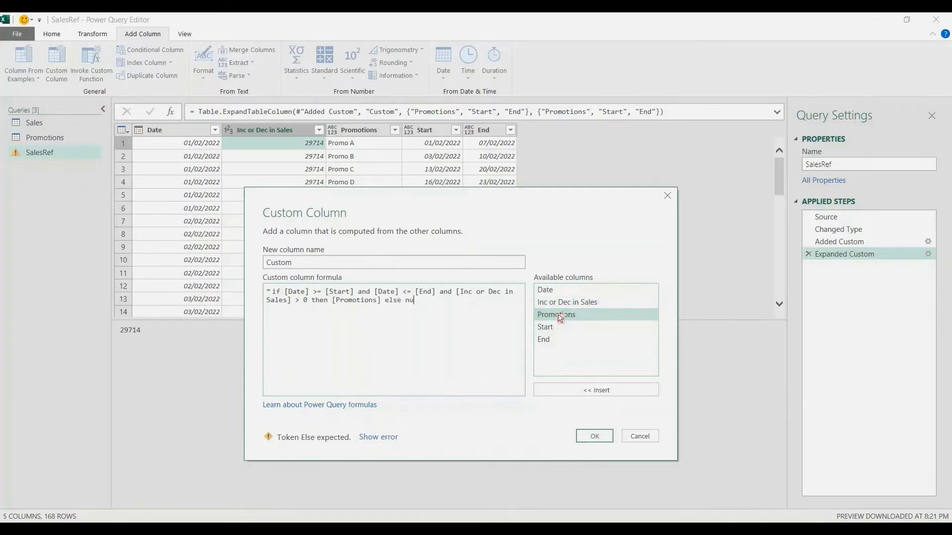
pyautogui.write('ll')
pyautogui.press('Return')
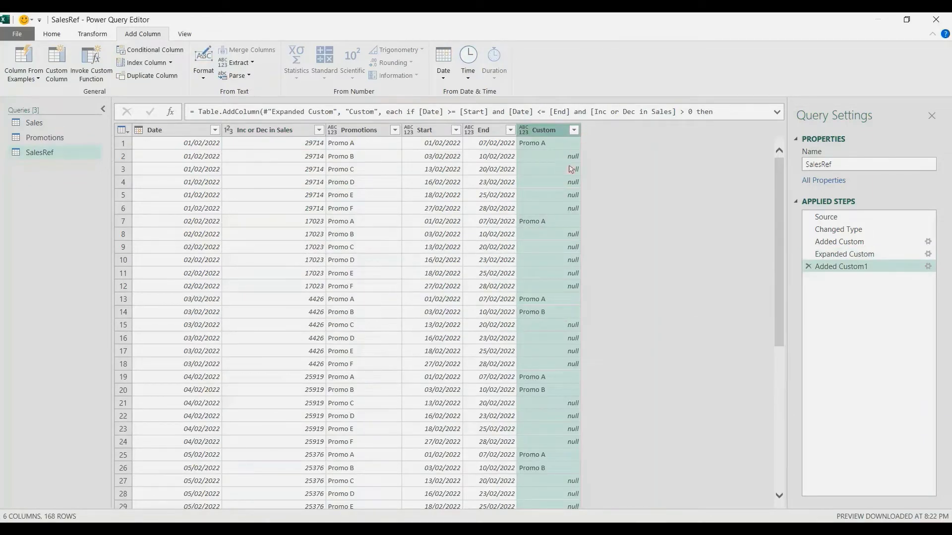
# Filter (null) out of the Custom column, leaving 29 rows.
pyautogui.click(574, 131)
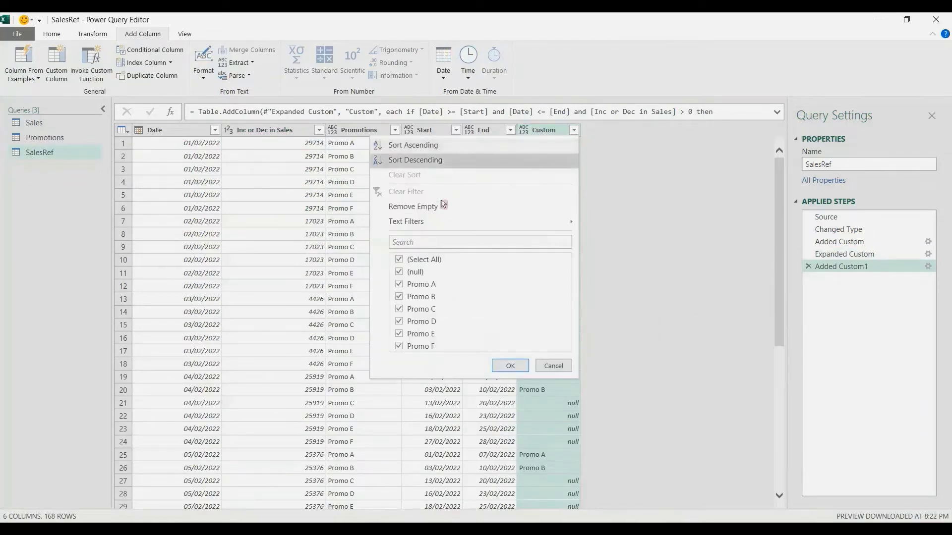
pyautogui.click(399, 273)
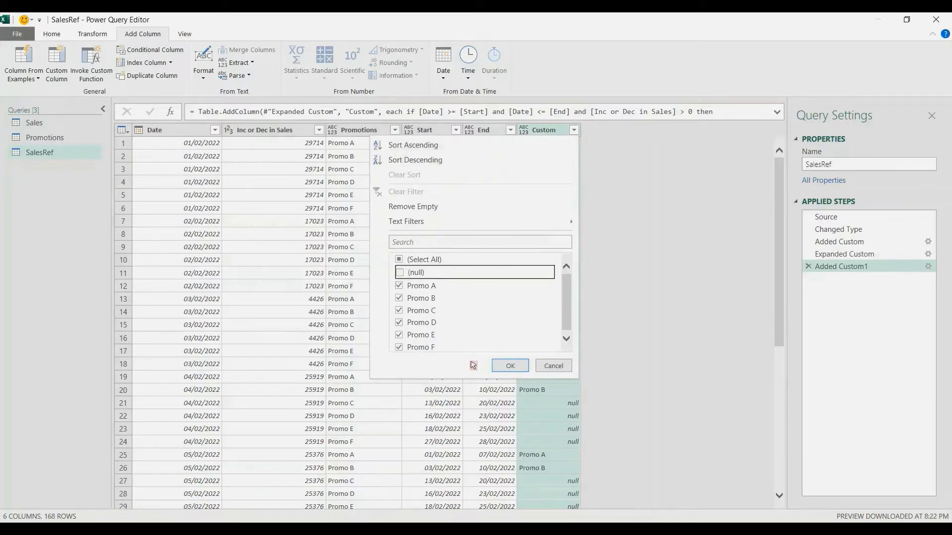
pyautogui.click(504, 367)
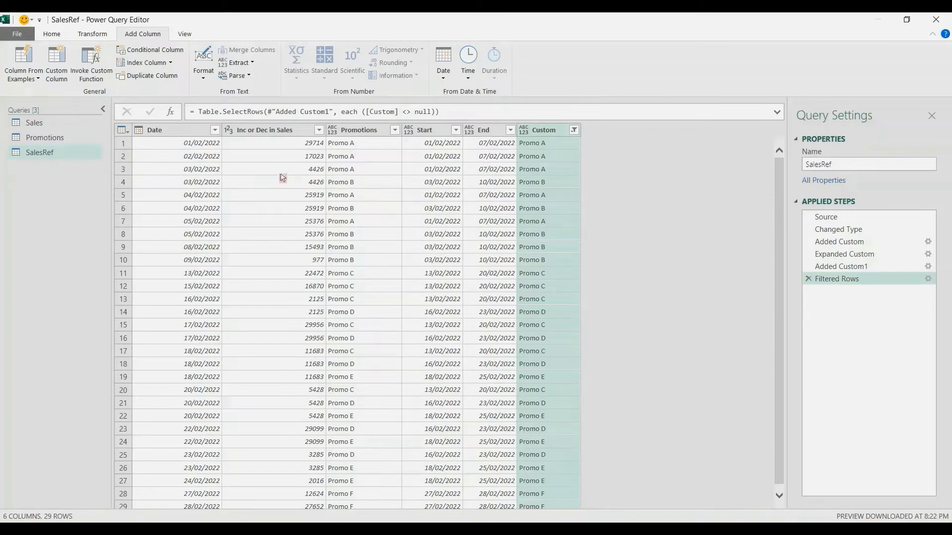
pyautogui.click(179, 132)
pyautogui.click(92, 34)
# Group by Date with the All Rows operation into a Count column, giving 18 rows.
pyautogui.click(16, 64)
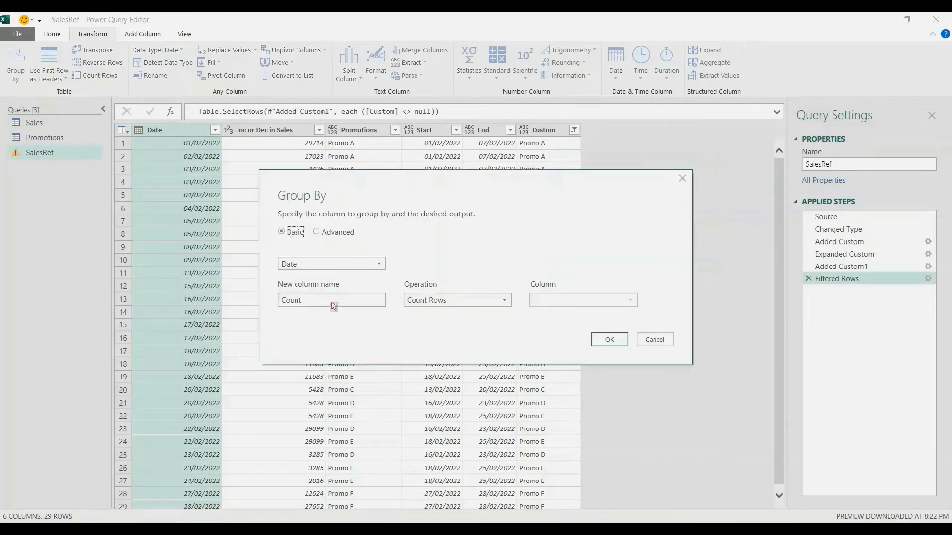
pyautogui.click(431, 301)
pyautogui.click(450, 400)
pyautogui.click(609, 340)
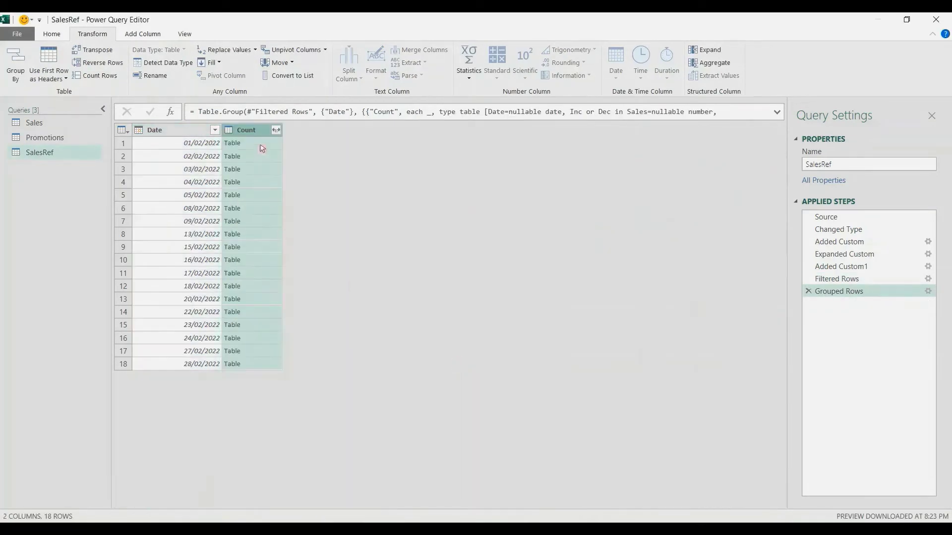
# Preview the nested Count tables for 01/02/2022 through 04/02/2022.
pyautogui.click(260, 145)
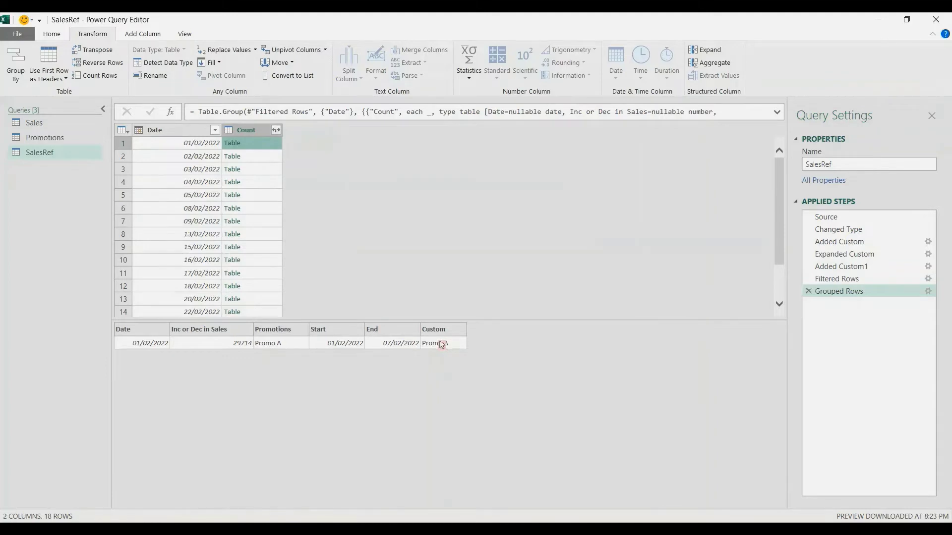
pyautogui.click(260, 157)
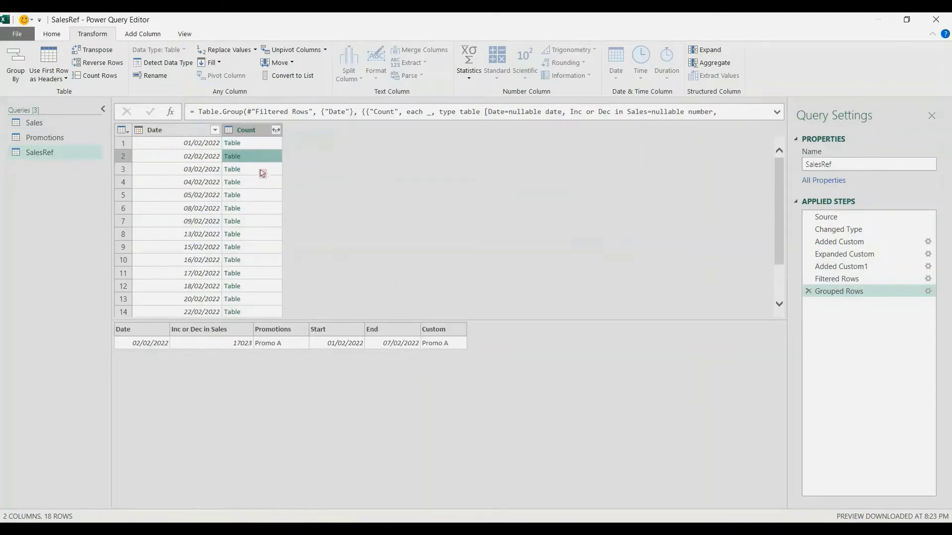
pyautogui.click(261, 171)
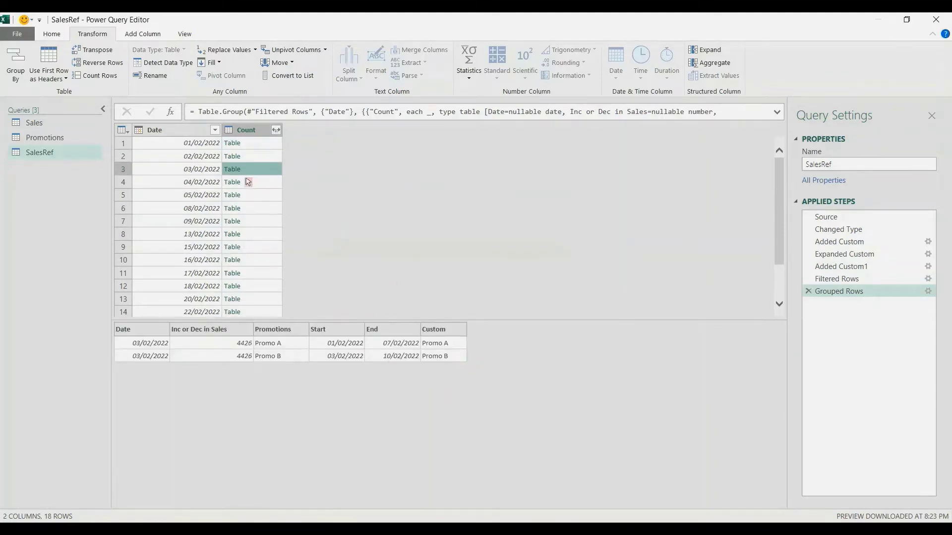
pyautogui.click(251, 184)
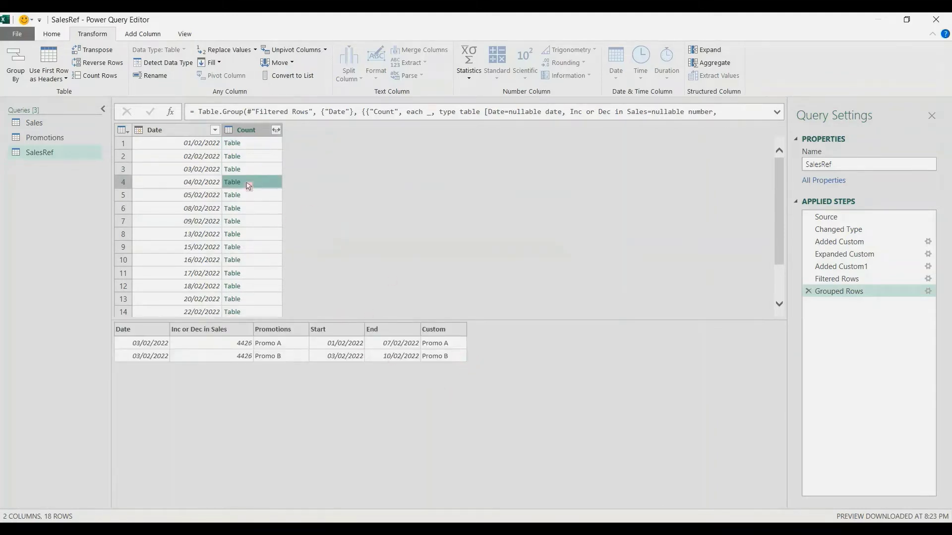
# Duplicate the Count column and aggregate the copy into a Count of Promotions column.
pyautogui.rightClick(258, 131)
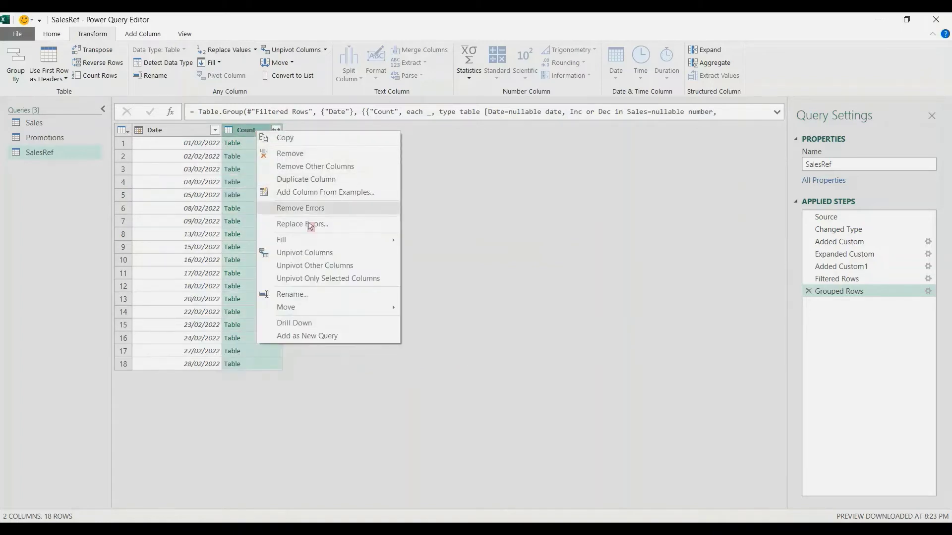
pyautogui.click(315, 180)
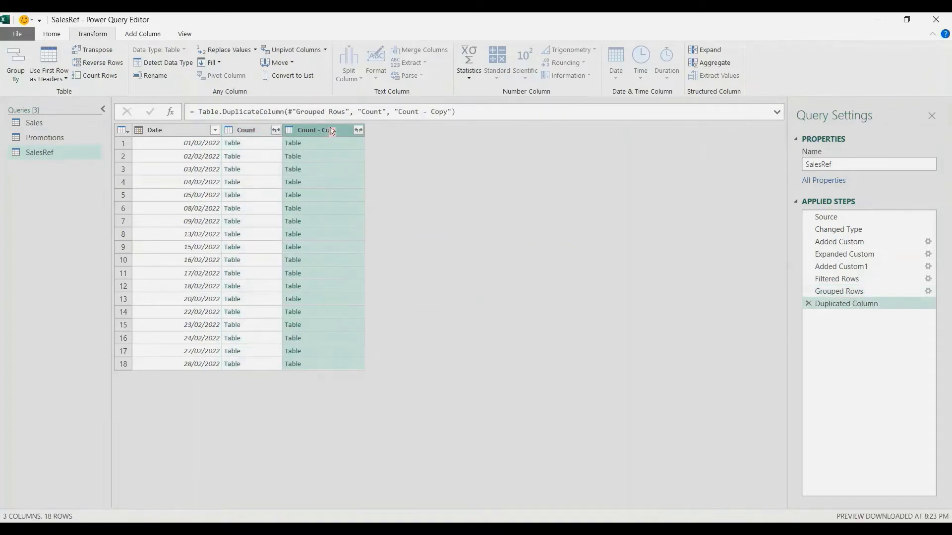
pyautogui.click(360, 131)
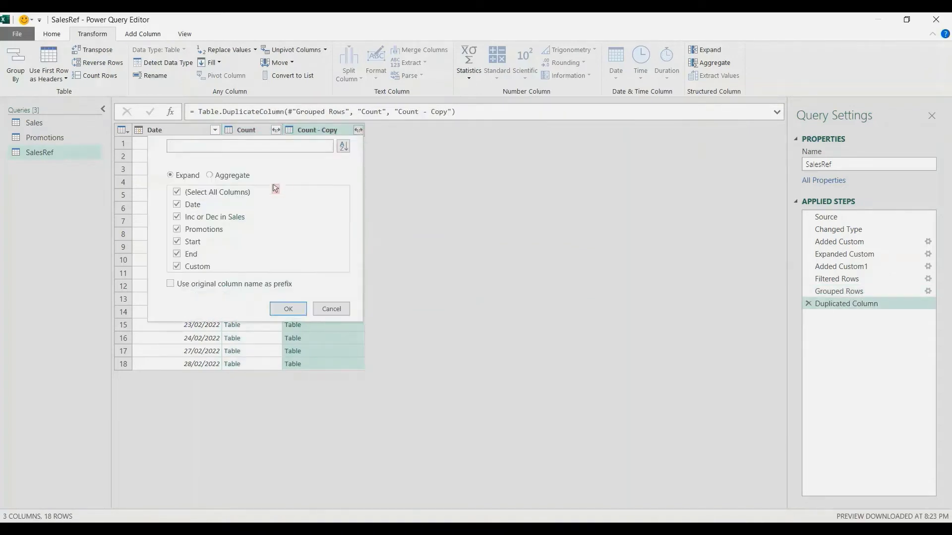
pyautogui.click(234, 175)
pyautogui.click(226, 230)
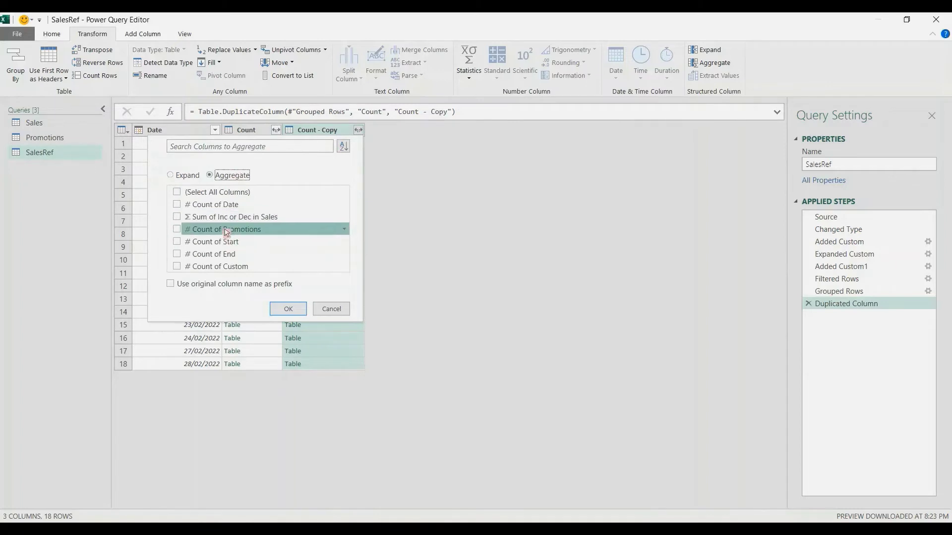
pyautogui.click(284, 309)
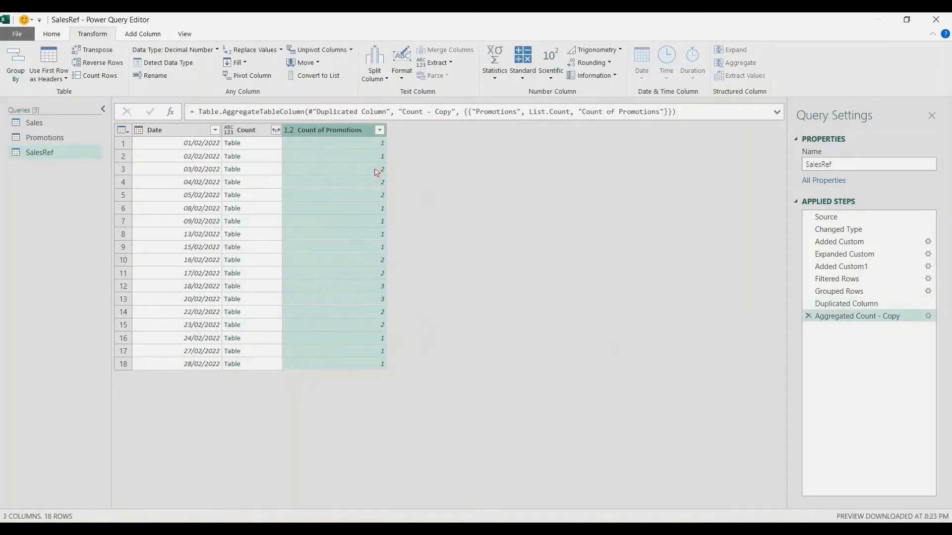
# Check the promotion counts for the first dates and show all 18 rows.
pyautogui.click(375, 147)
pyautogui.click(376, 170)
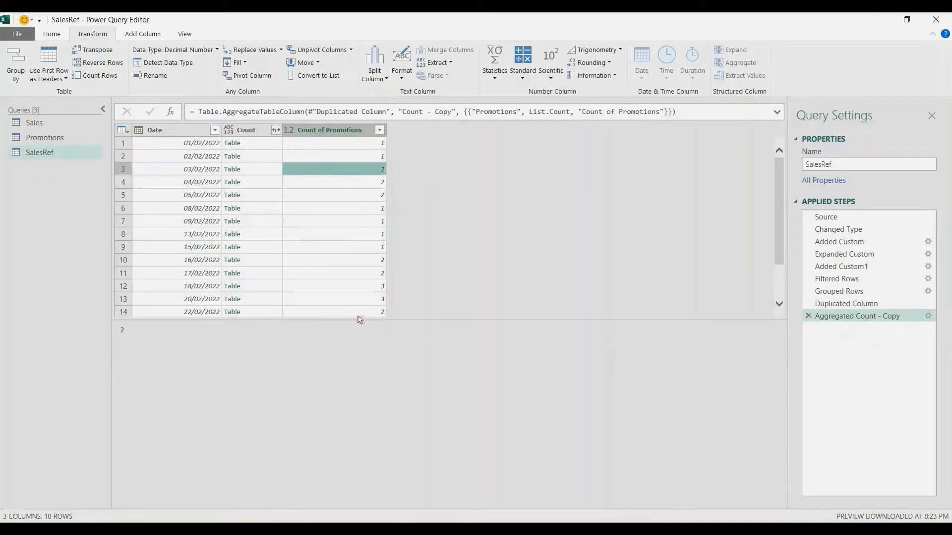
pyautogui.moveTo(359, 325); pyautogui.dragTo(359, 383)
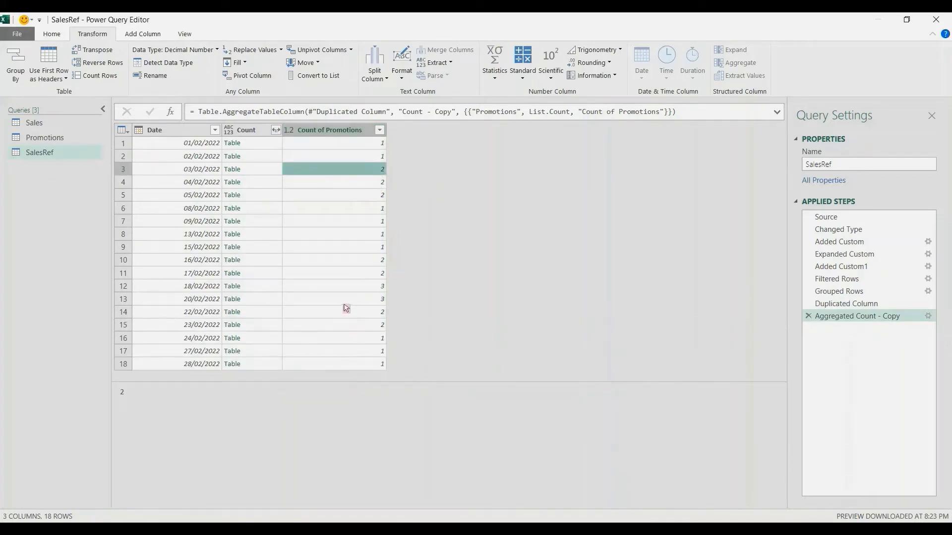
# Expand Count into only the Inc or Dec in Sales and Promotions columns, giving 29 rows.
pyautogui.click(275, 130)
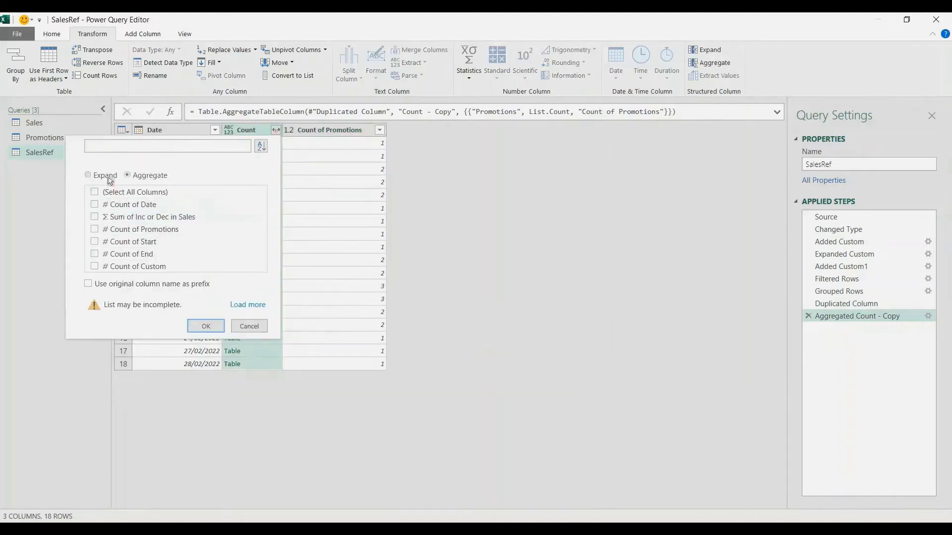
pyautogui.click(105, 177)
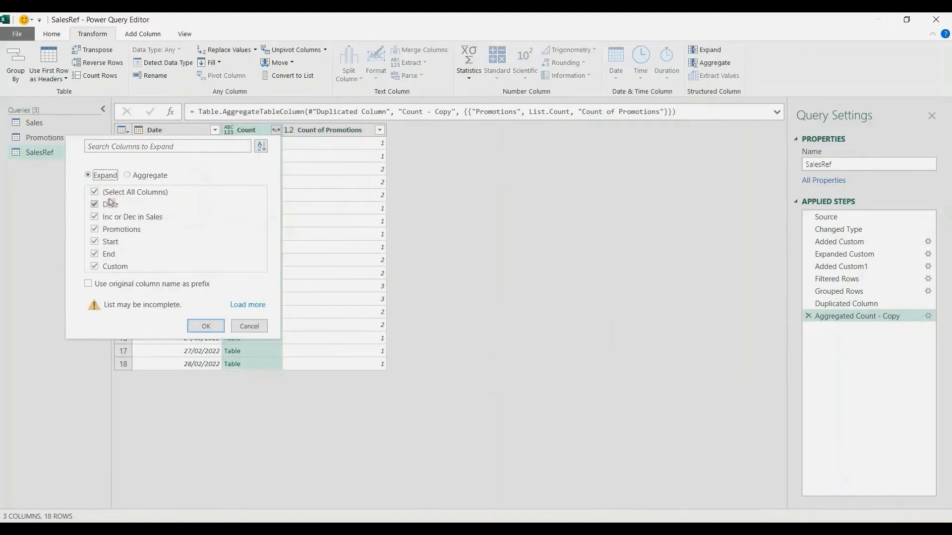
pyautogui.click(94, 193)
pyautogui.click(99, 220)
pyautogui.click(95, 230)
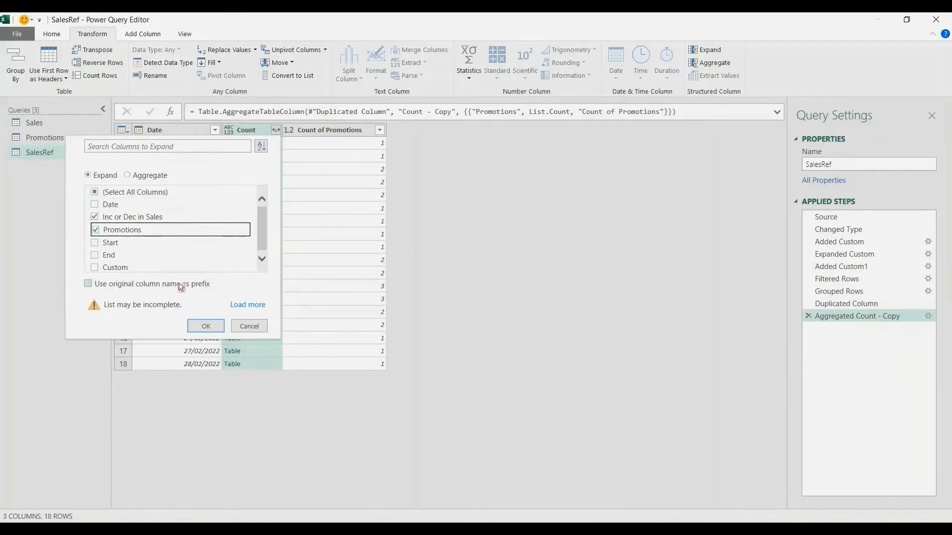
pyautogui.click(202, 327)
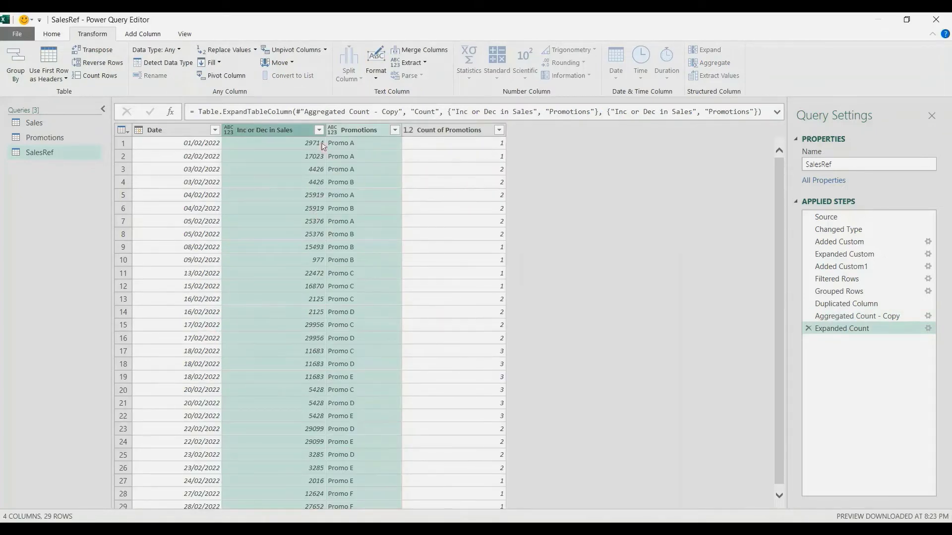
pyautogui.click(288, 131)
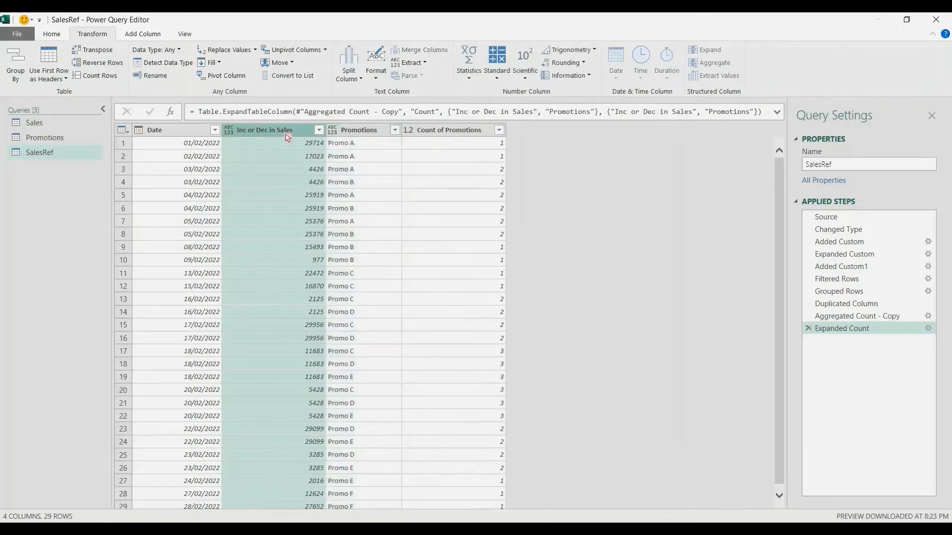
pyautogui.click(481, 130)
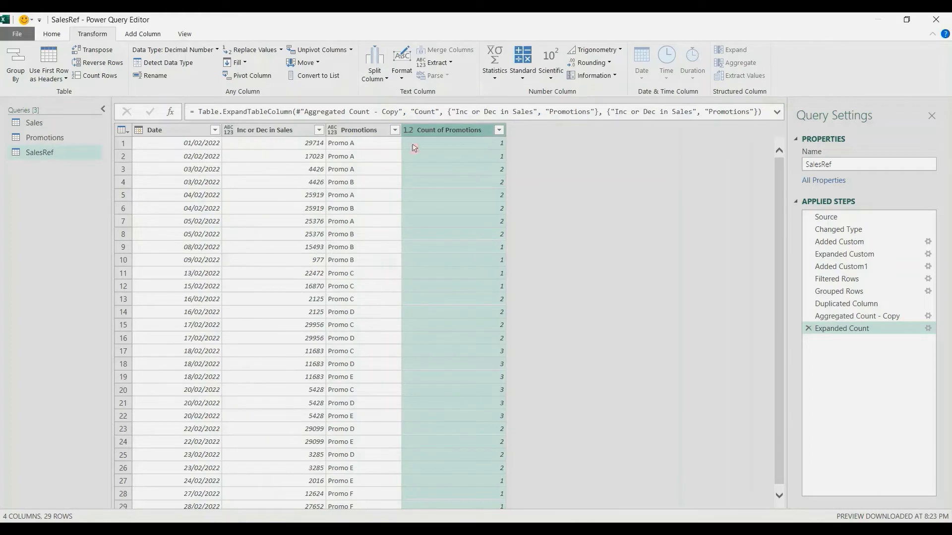
# Add a custom column computing [Inc or Dec in Sales]/[Count of Promotions].
pyautogui.click(143, 34)
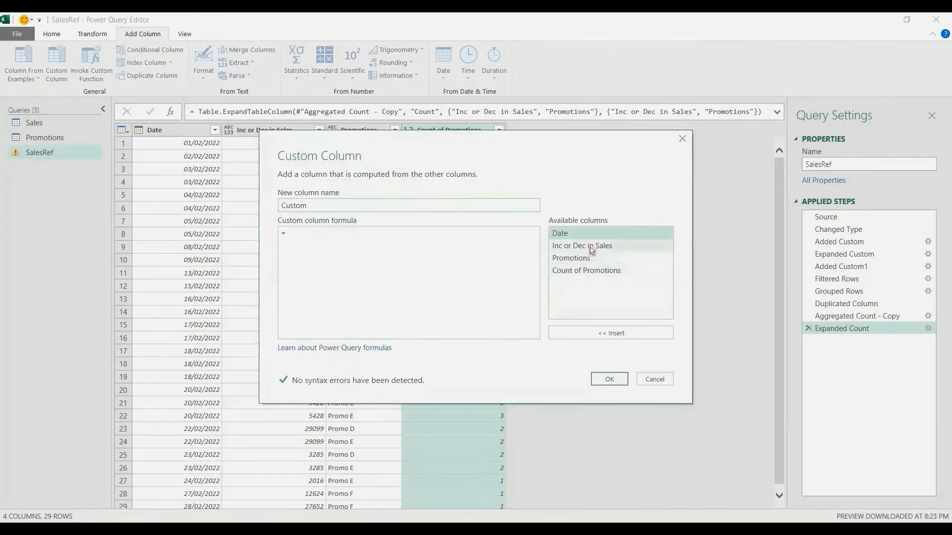
pyautogui.doubleClick(592, 246)
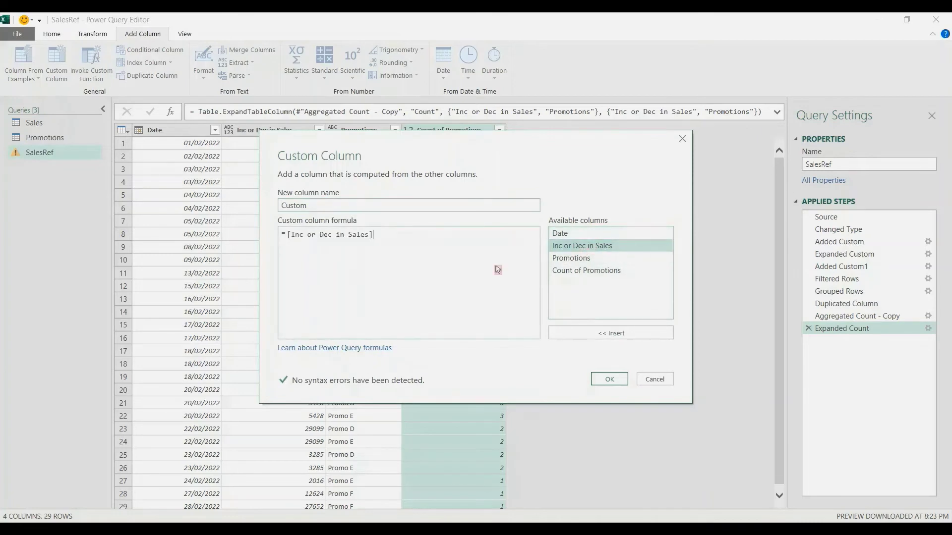
pyautogui.doubleClick(592, 271)
pyautogui.click(609, 379)
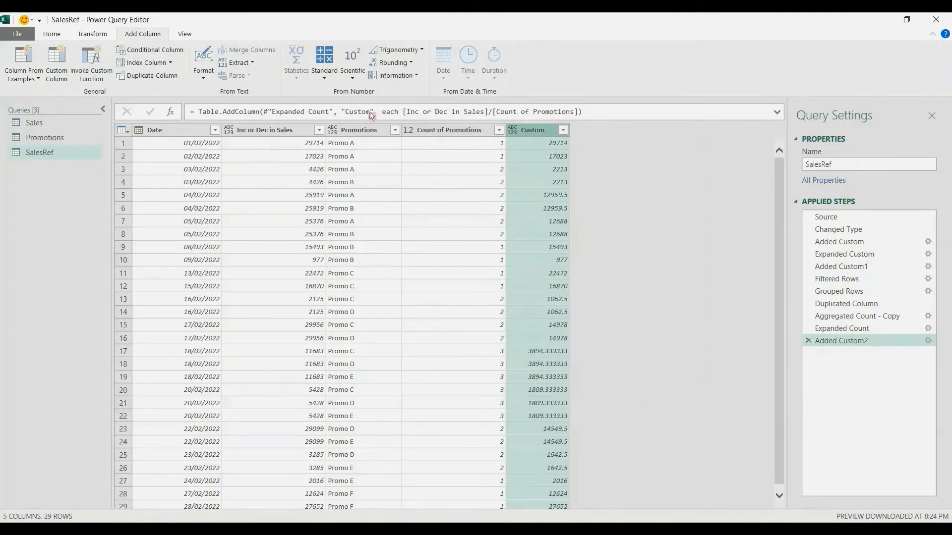
# Rename the new Custom column to 'Sales Contribution' in the step formula.
pyautogui.moveTo(370, 112); pyautogui.dragTo(353, 112)
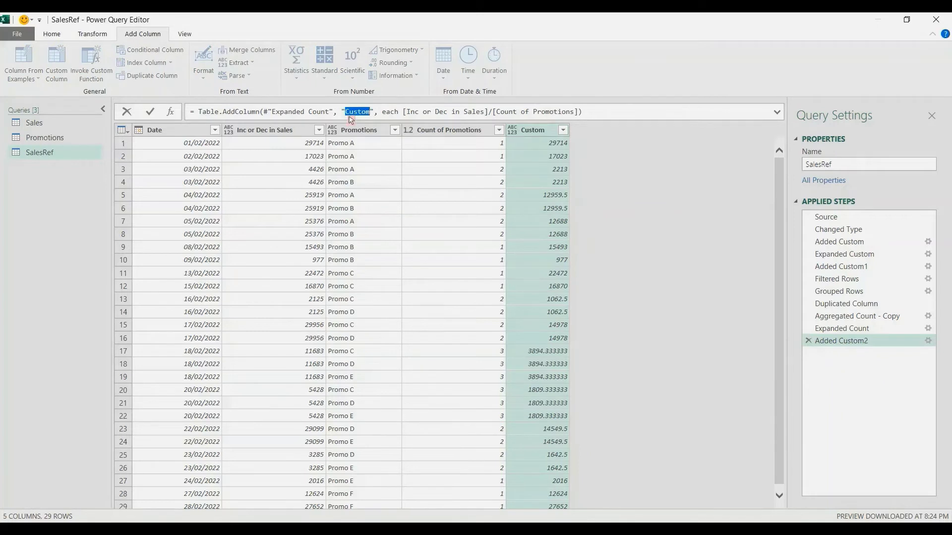
pyautogui.write('Sales Contribu')
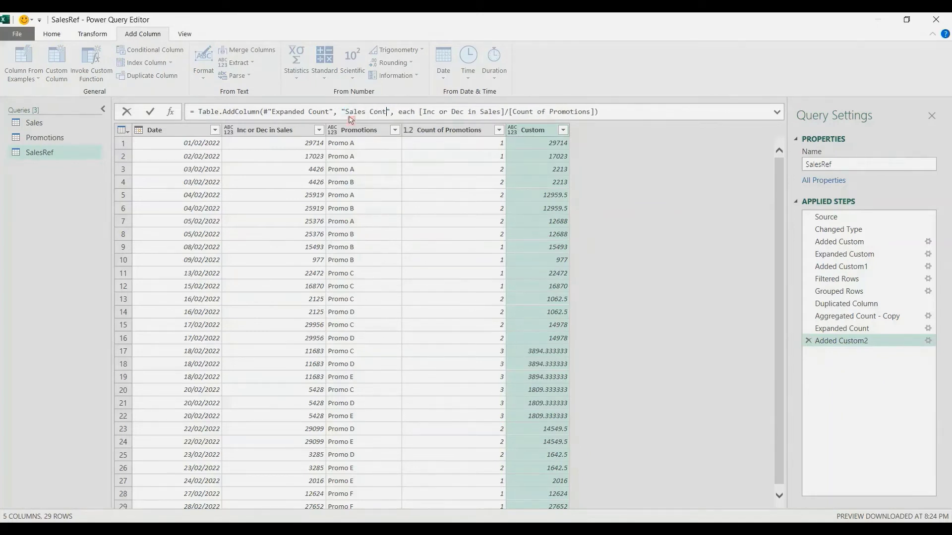
pyautogui.write('tion')
pyautogui.press('Return')
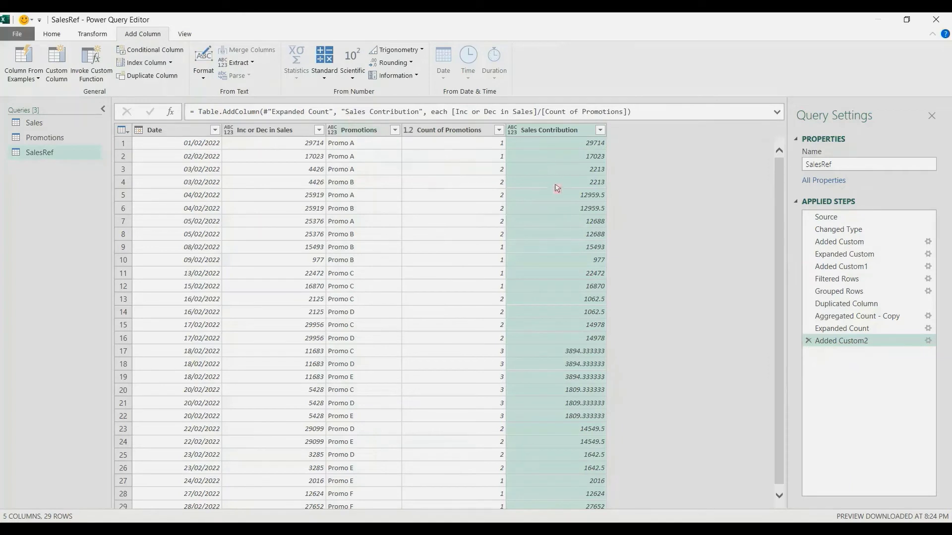
pyautogui.click(360, 129)
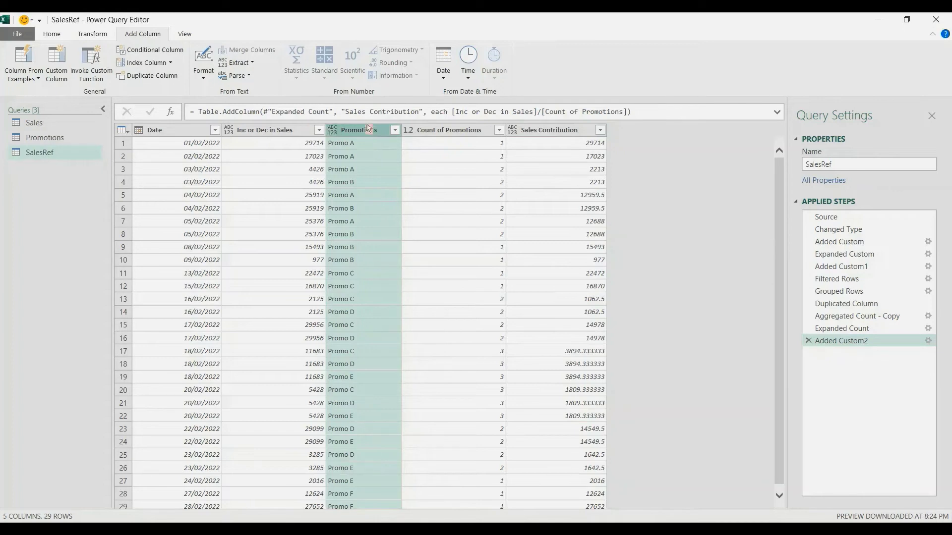
# Group the table by Promotions using the All Rows operation.
pyautogui.click(85, 35)
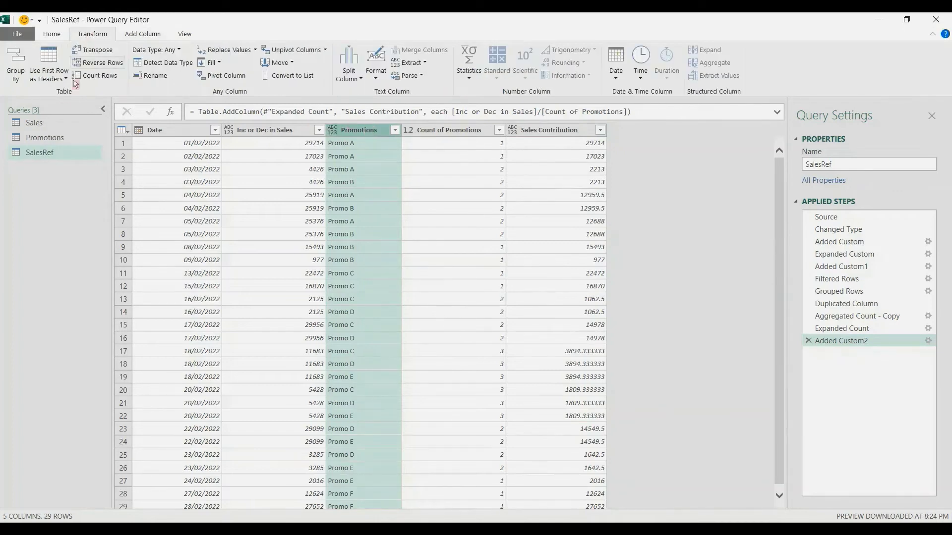
pyautogui.click(15, 62)
pyautogui.click(451, 301)
pyautogui.click(461, 403)
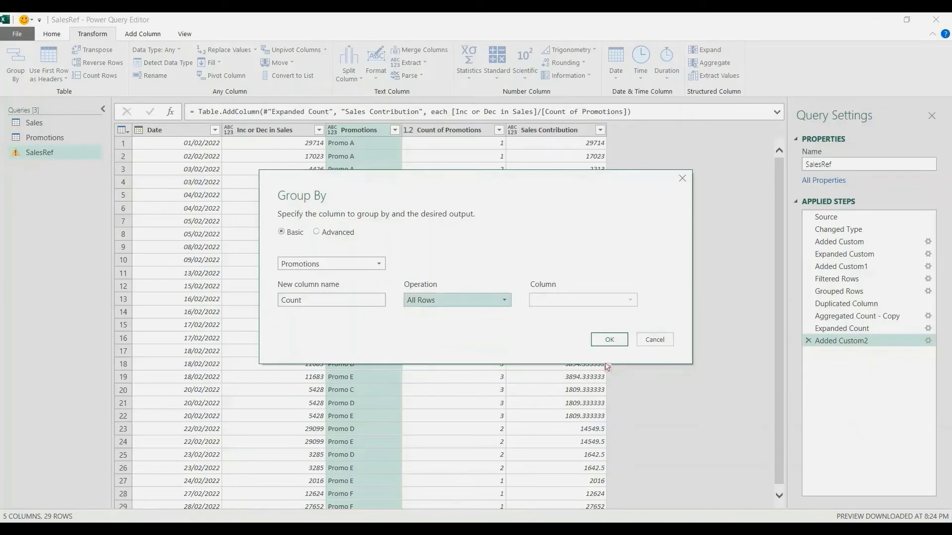
pyautogui.click(609, 339)
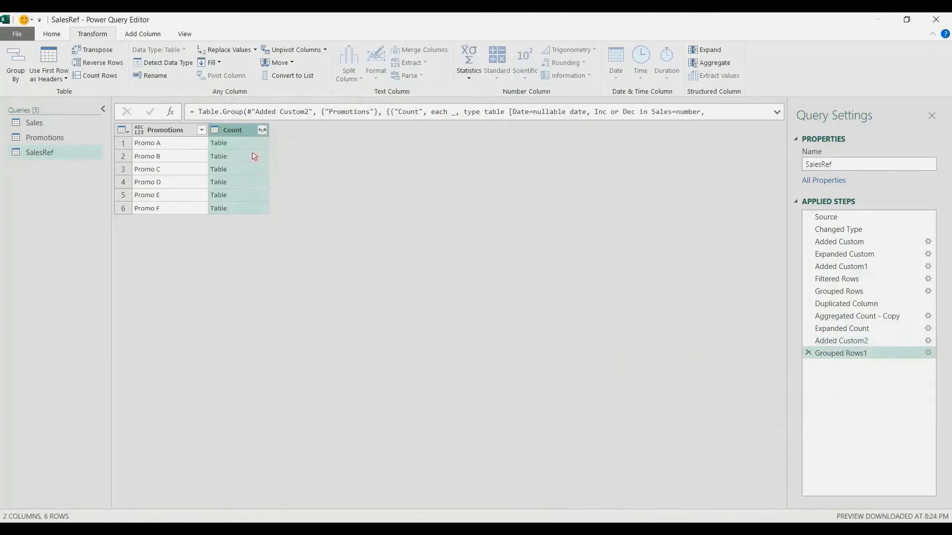
pyautogui.click(252, 144)
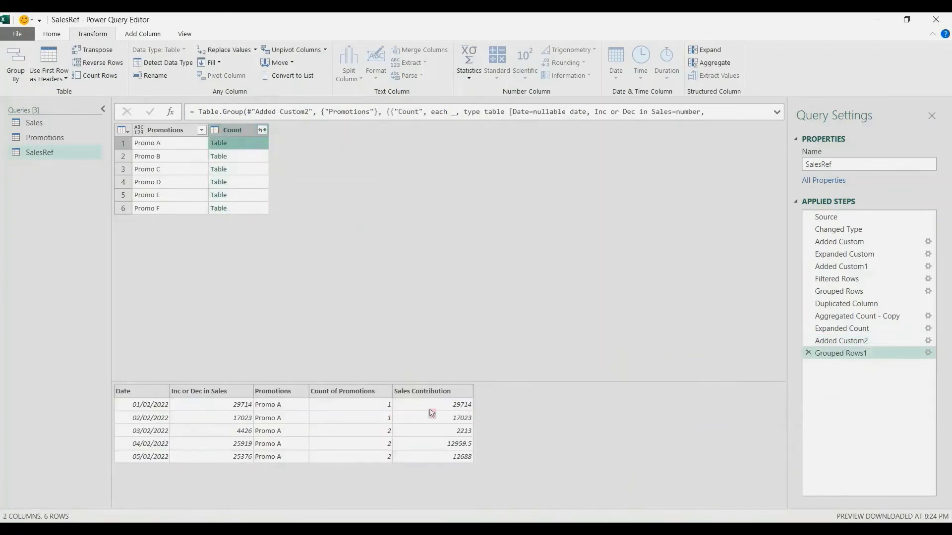
# Aggregate the nested Count tables to Sum of Sales Contribution per promotion.
pyautogui.click(261, 130)
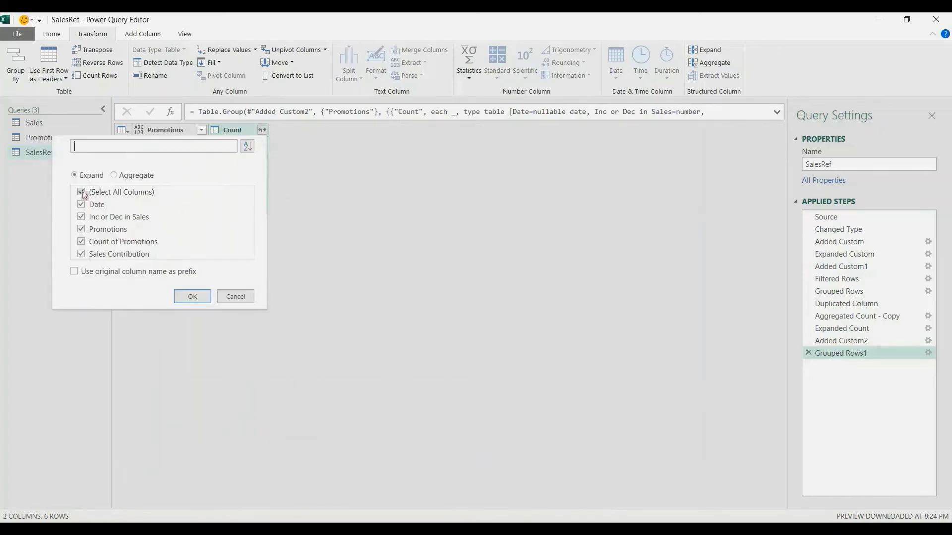
pyautogui.click(135, 177)
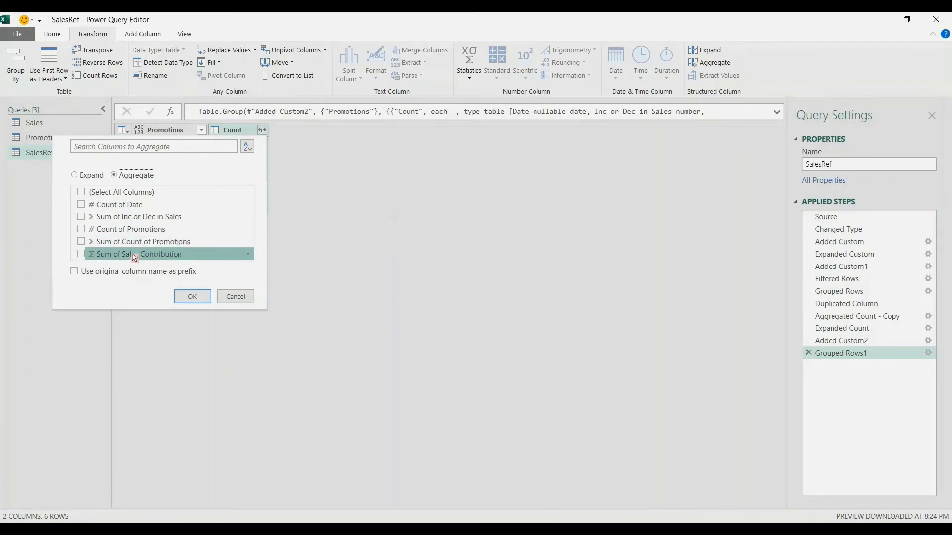
pyautogui.click(192, 296)
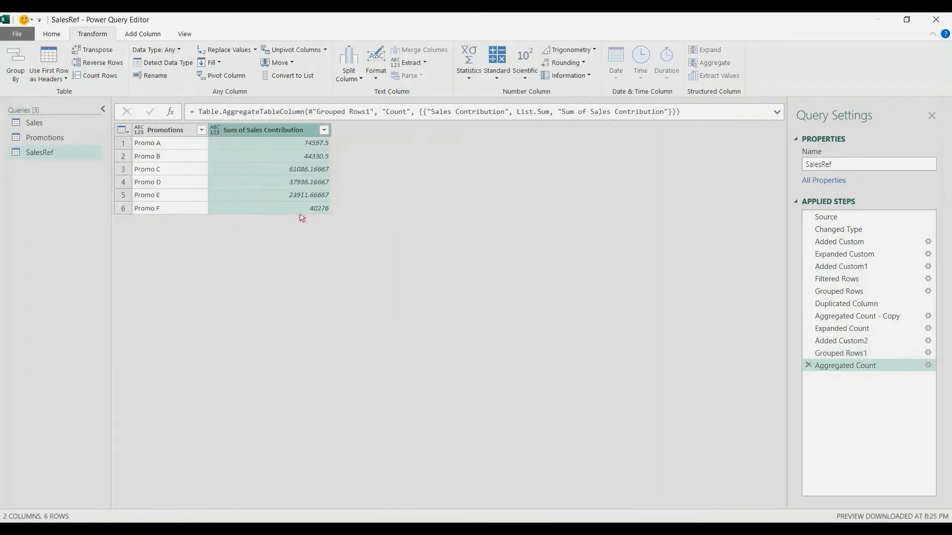
pyautogui.click(49, 138)
# Merge Promotions with SalesRef as a new query, left outer joined on both Promotions columns.
pyautogui.click(54, 152)
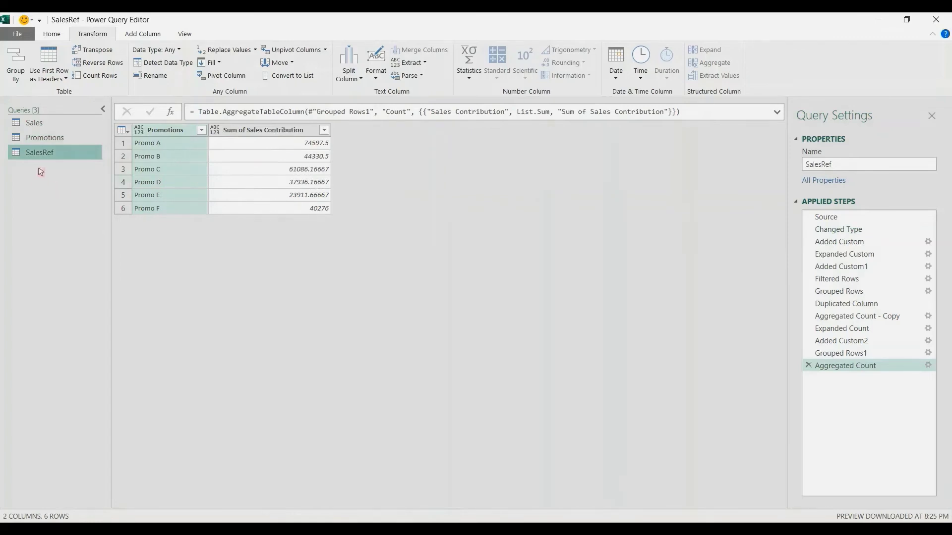
pyautogui.click(51, 34)
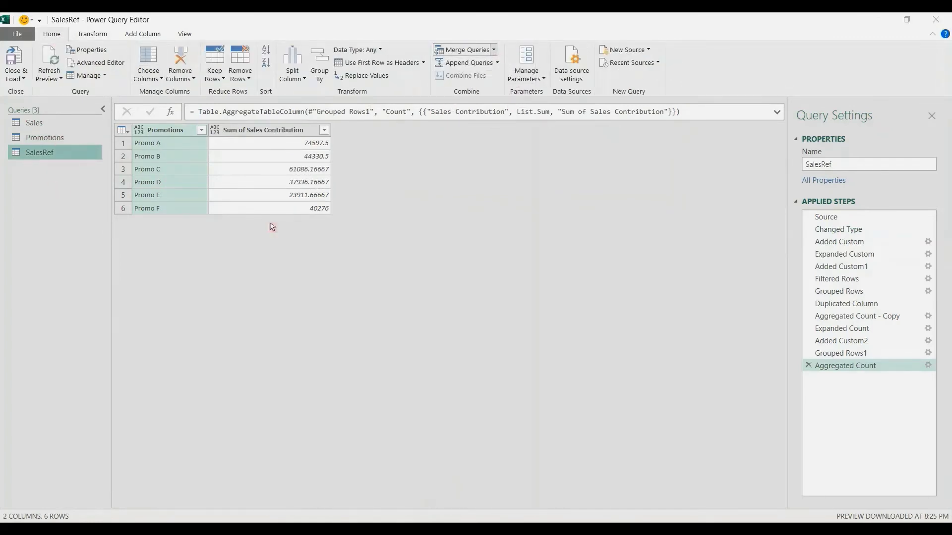
pyautogui.click(332, 159)
pyautogui.click(328, 174)
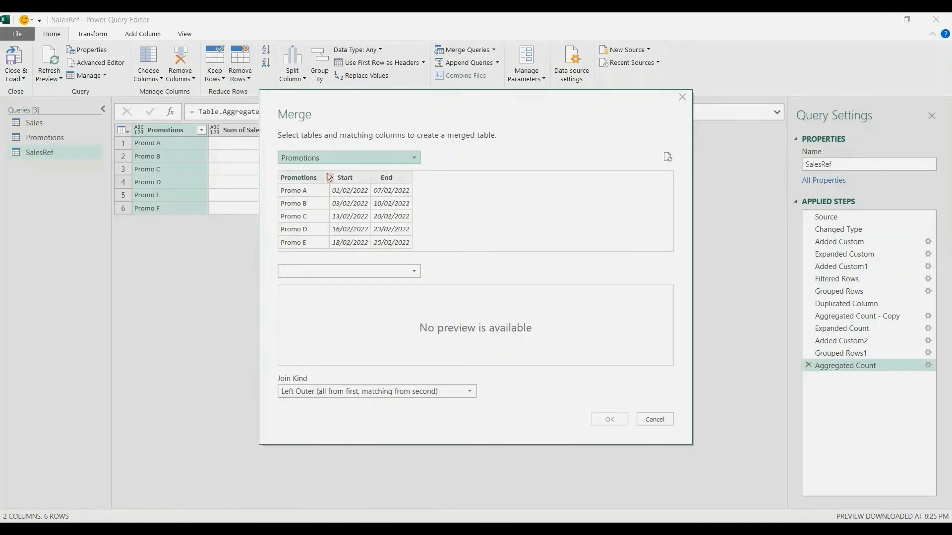
pyautogui.click(299, 178)
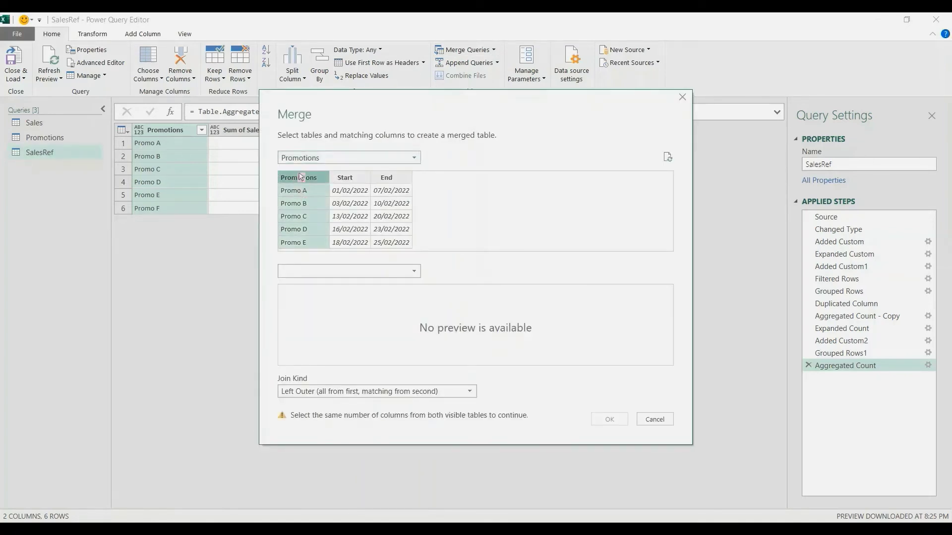
pyautogui.click(330, 272)
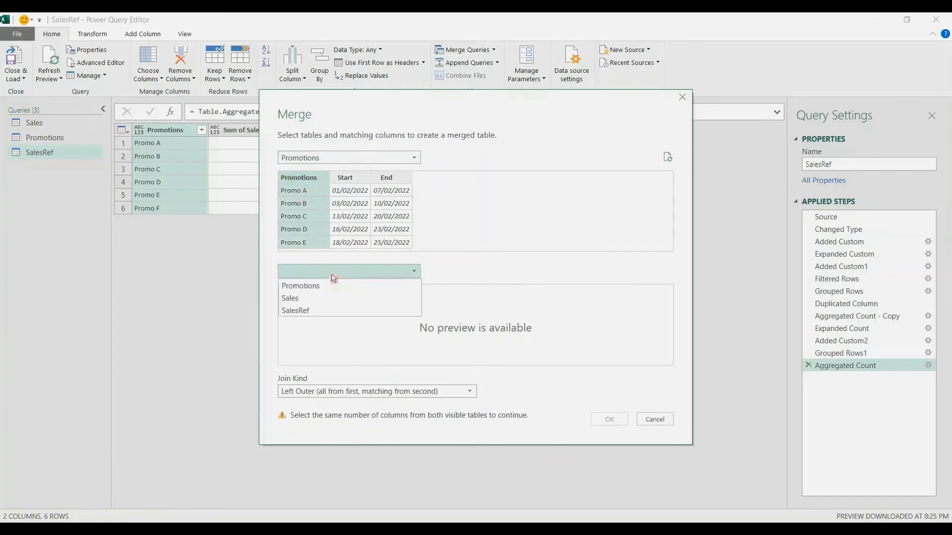
pyautogui.click(329, 312)
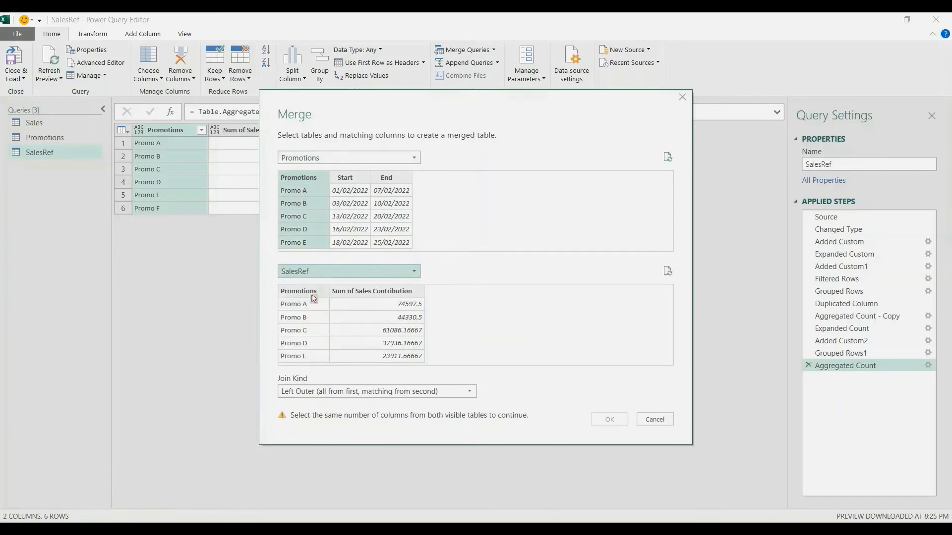
pyautogui.click(313, 296)
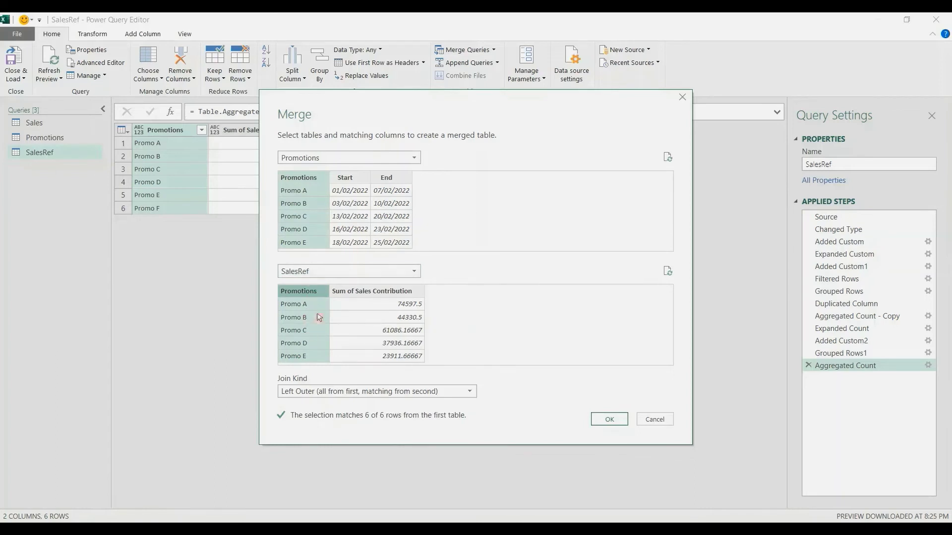
pyautogui.click(608, 423)
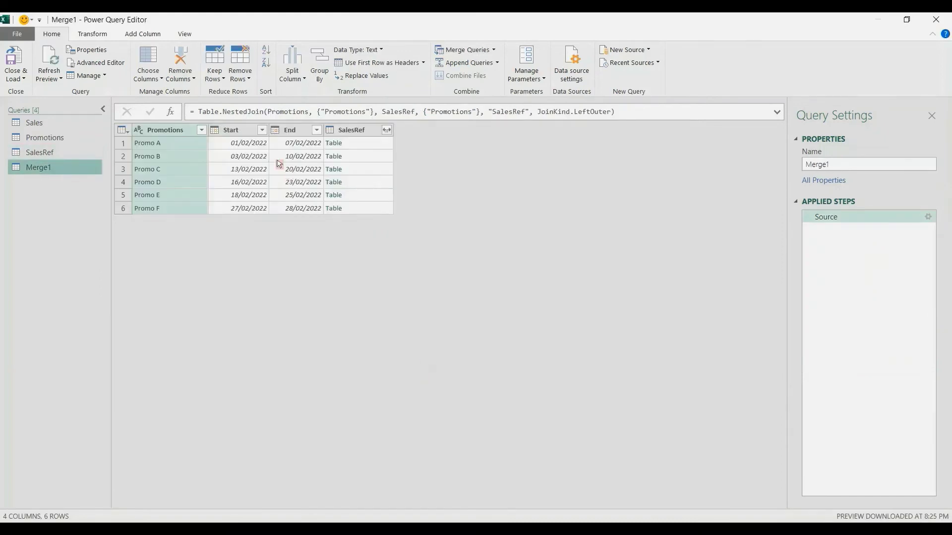
# Expand the nested SalesRef tables, keeping only Sum of Sales Contribution.
pyautogui.click(369, 147)
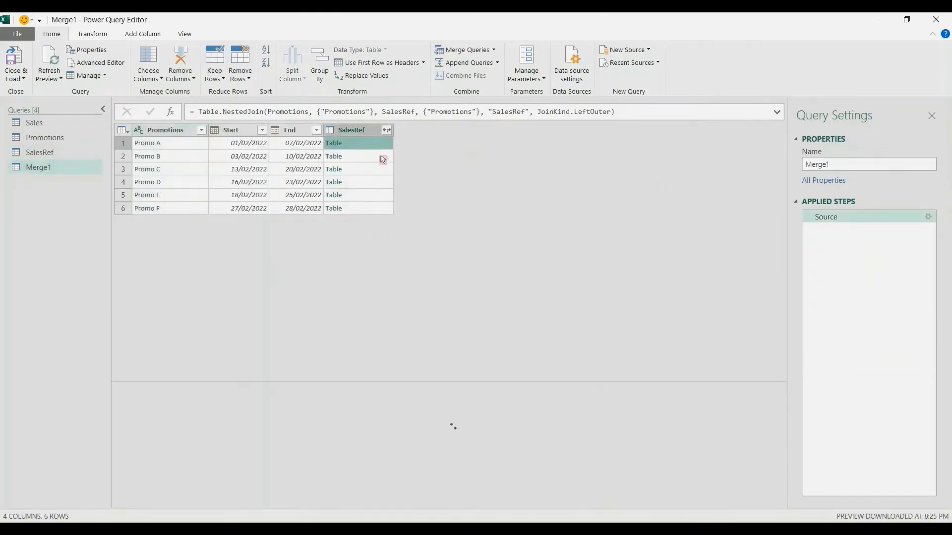
pyautogui.click(387, 130)
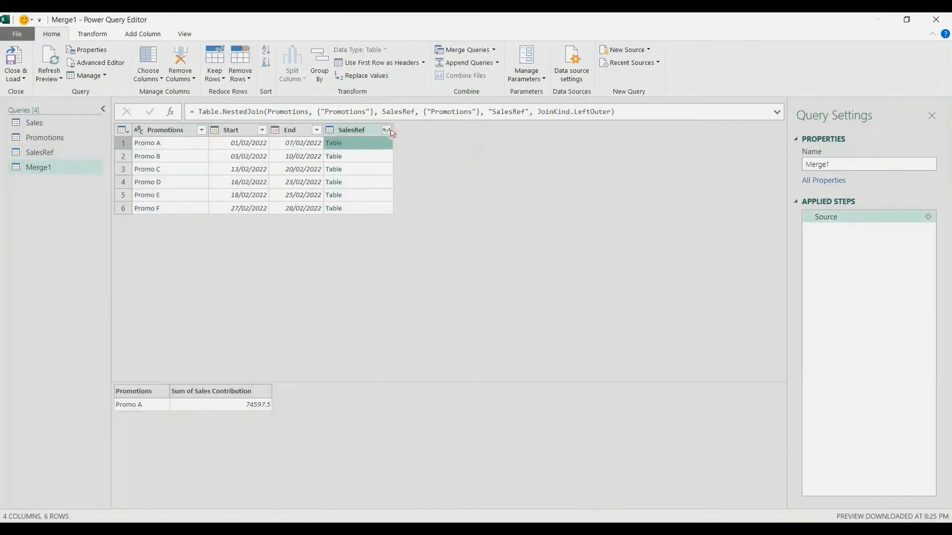
pyautogui.click(215, 176)
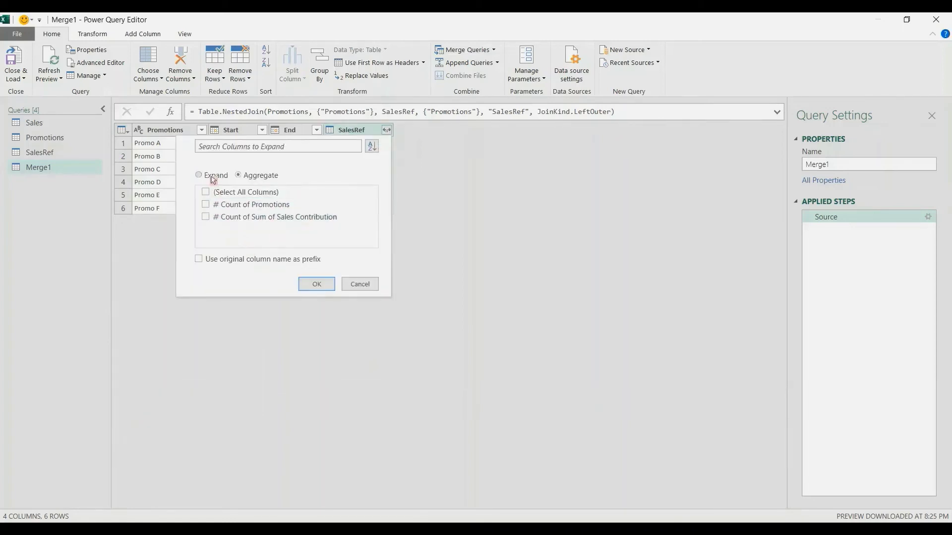
pyautogui.click(206, 207)
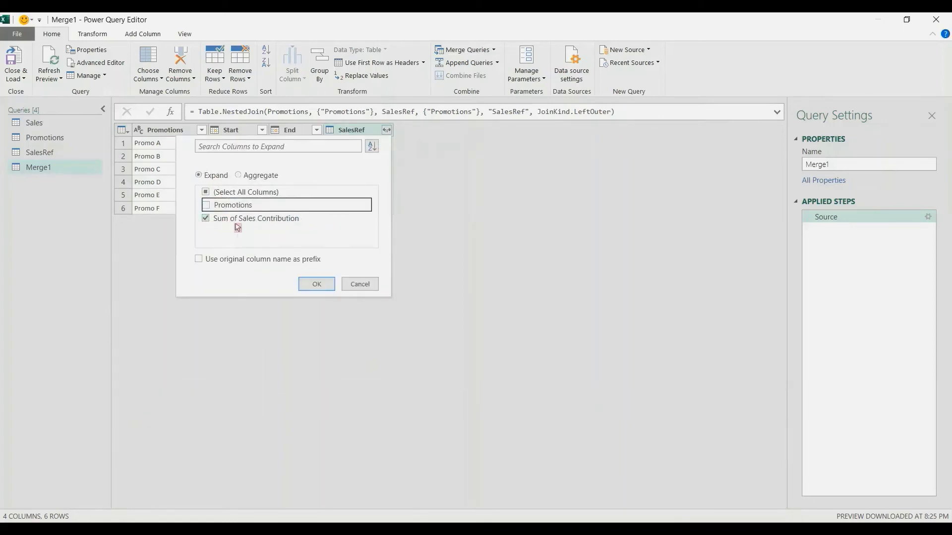
pyautogui.click(315, 289)
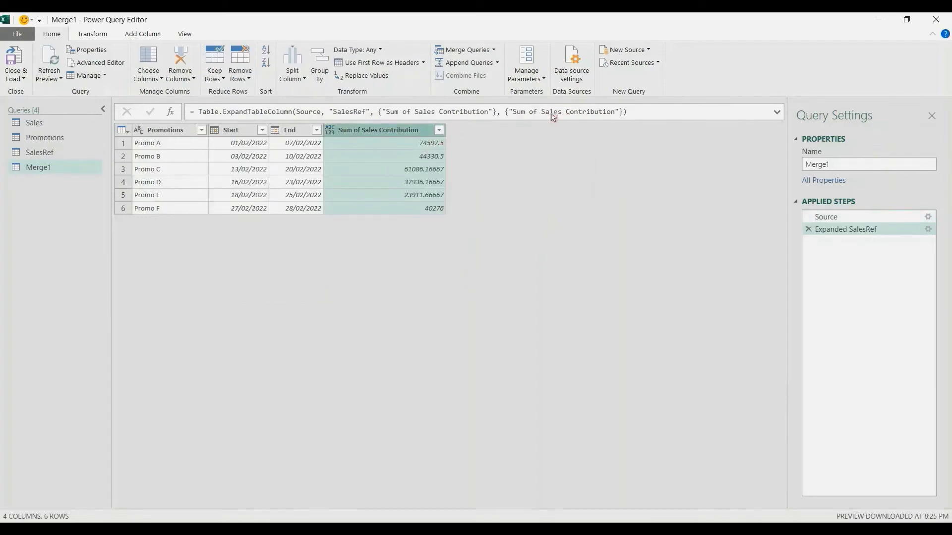
# Rename the column to 'Sales Contribution' and the Merge1 query to 'SalesContribution'.
pyautogui.moveTo(541, 114); pyautogui.dragTo(520, 115)
pyautogui.press('BackSpace')
pyautogui.press('Return')
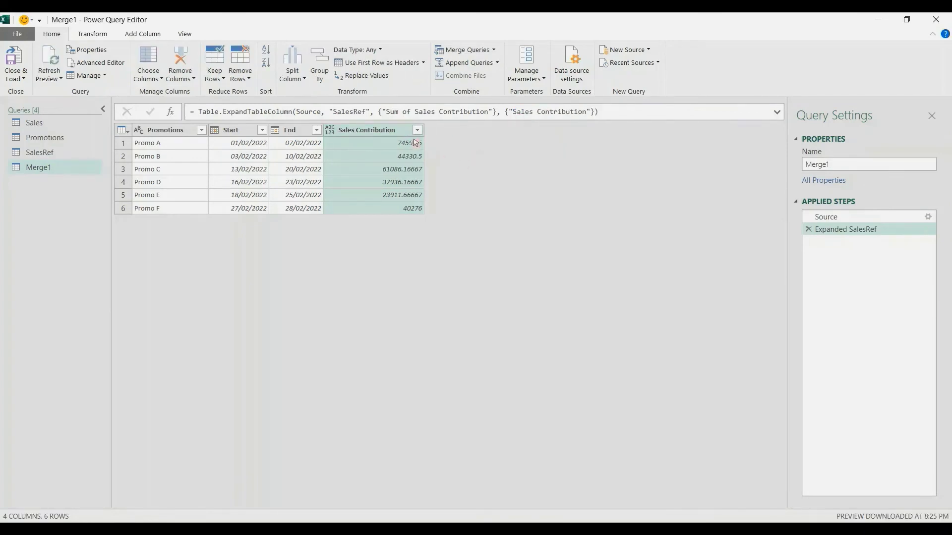
pyautogui.click(845, 164)
pyautogui.write('SalesContribut')
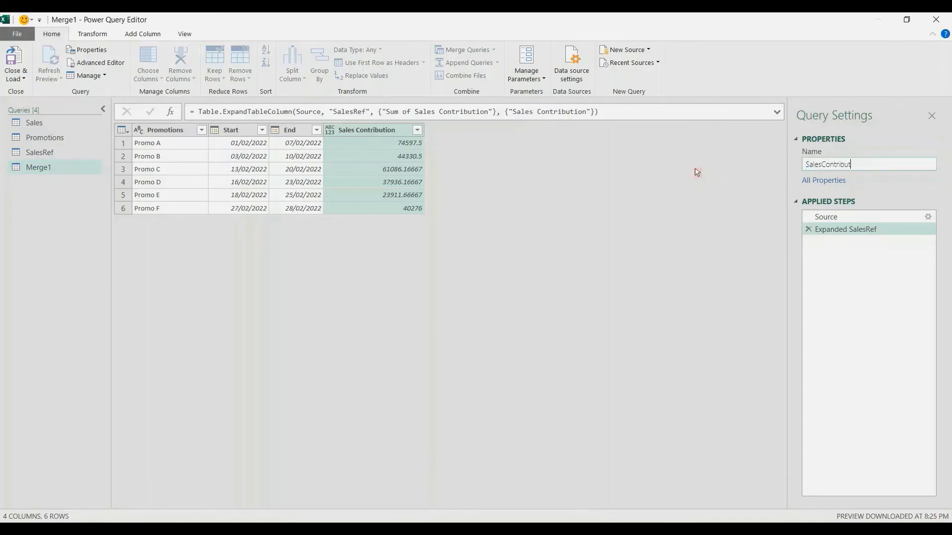
pyautogui.write('ion')
pyautogui.press('Return')
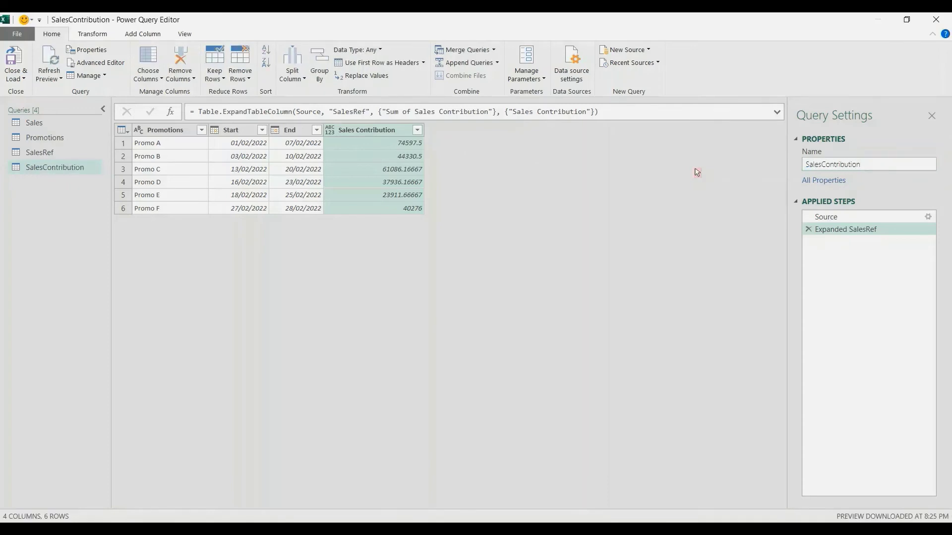
pyautogui.click(15, 76)
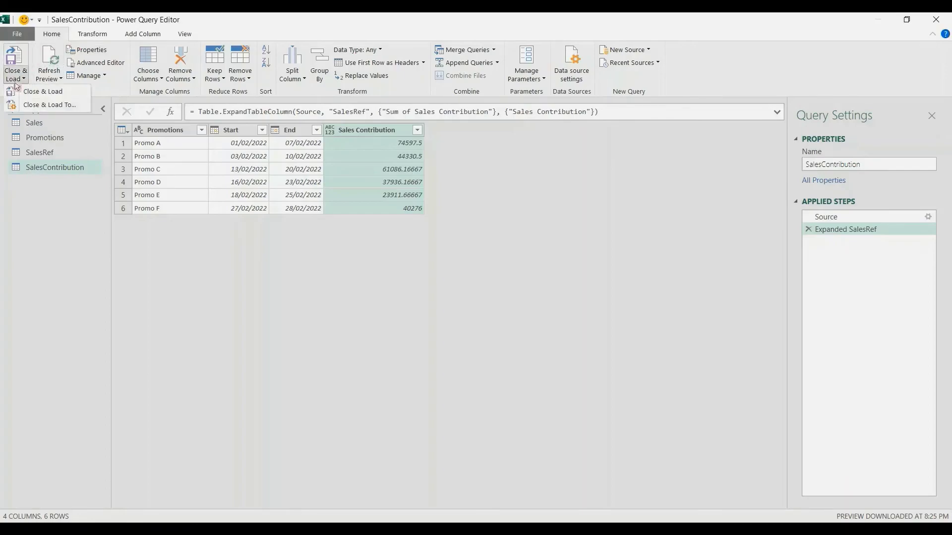
# Load the query as connection only, then load SalesContribution as a table at cell H1.
pyautogui.click(26, 106)
pyautogui.click(190, 353)
pyautogui.click(195, 437)
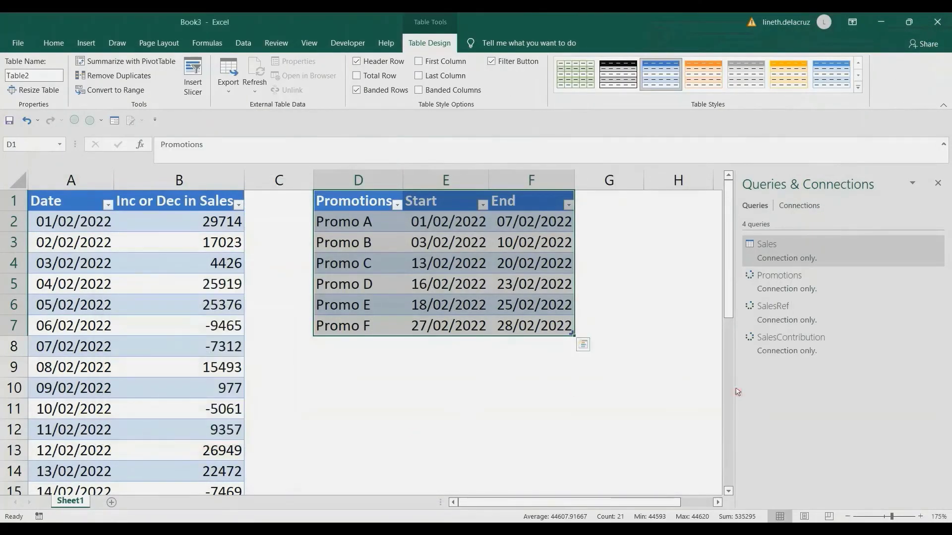
pyautogui.rightClick(787, 352)
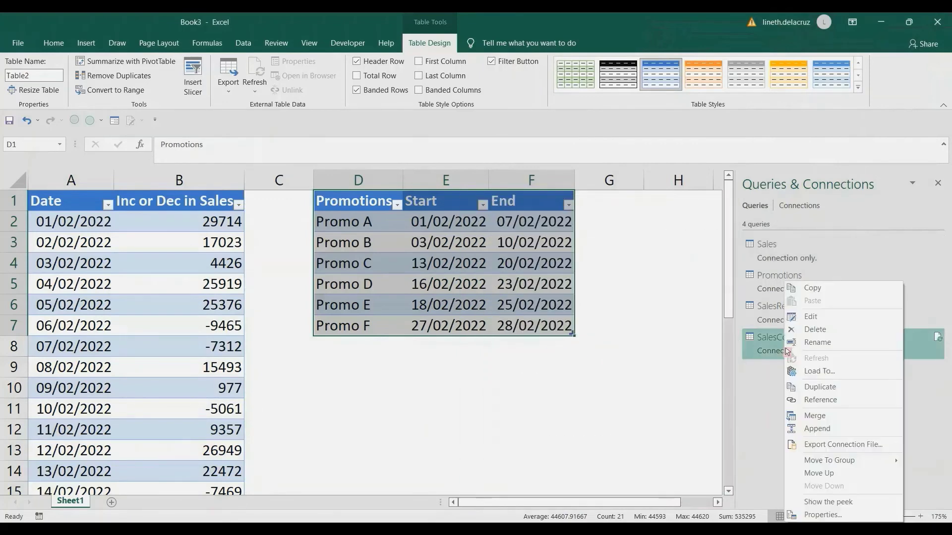
pyautogui.click(820, 371)
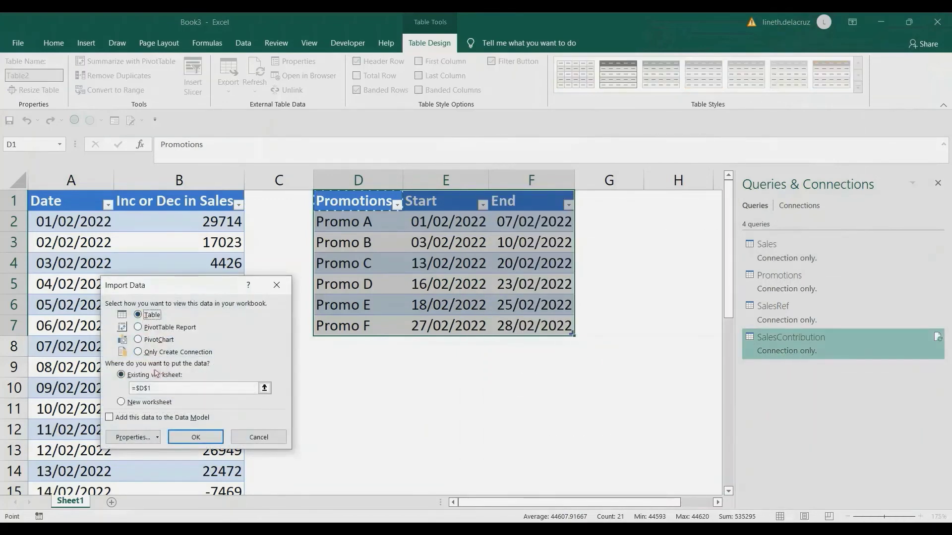
pyautogui.click(667, 207)
pyautogui.moveTo(570, 503); pyautogui.dragTo(598, 503)
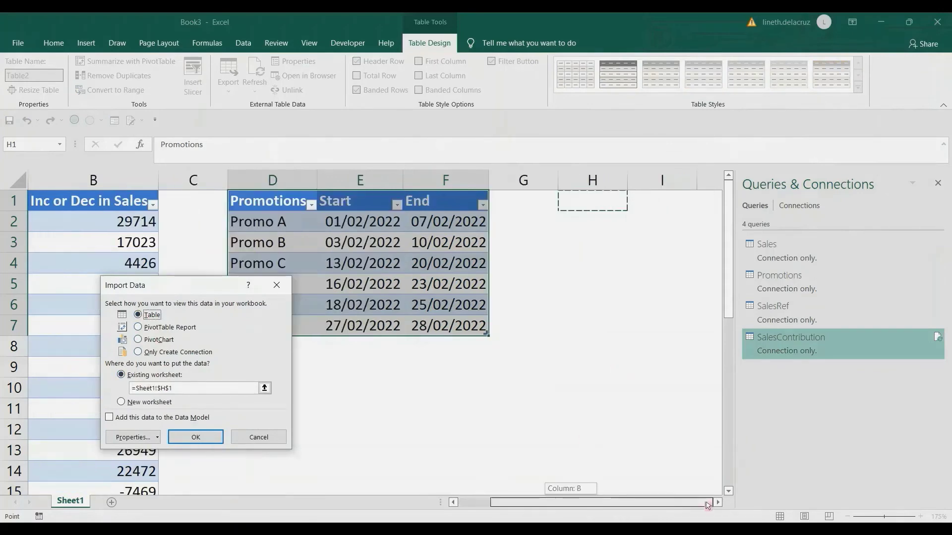
pyautogui.click(196, 436)
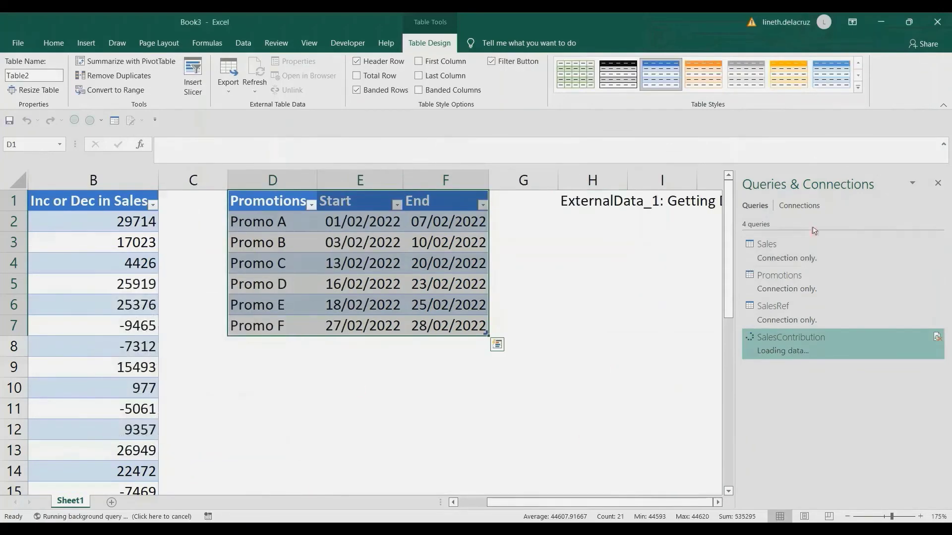
pyautogui.scroll(-2, 842, 248)
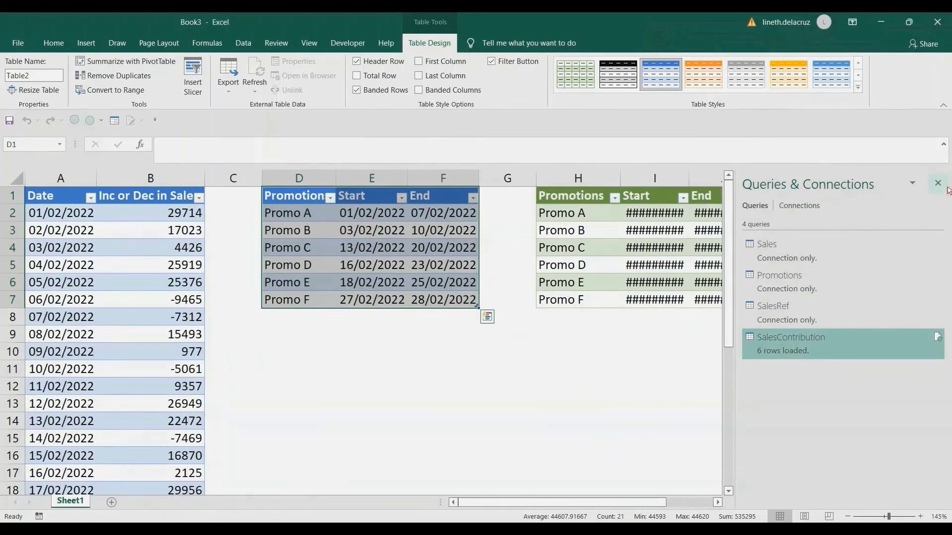
pyautogui.click(937, 183)
# Autofit date columns I:J and apply Comma Style to Sales Contribution column K.
pyautogui.click(683, 183)
pyautogui.moveTo(682, 184); pyautogui.dragTo(724, 181)
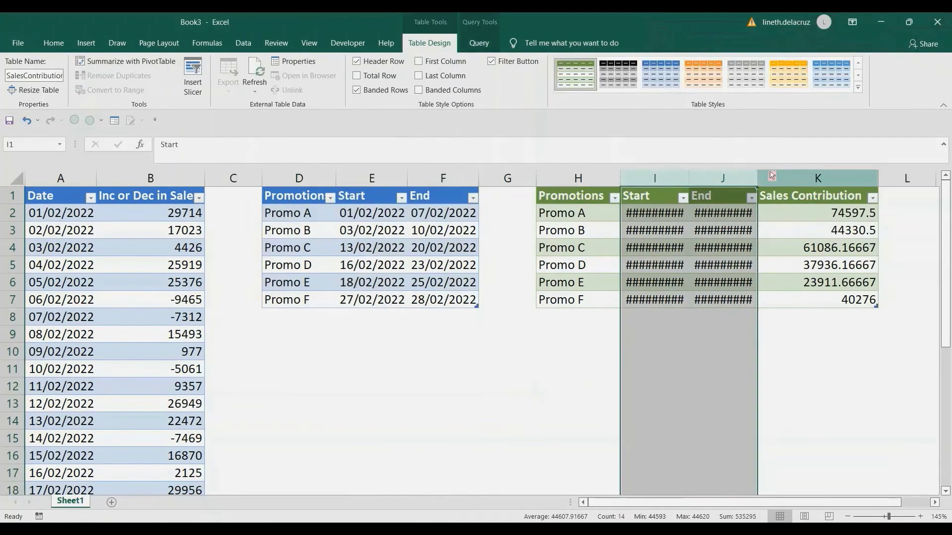
pyautogui.doubleClick(757, 178)
pyautogui.click(813, 179)
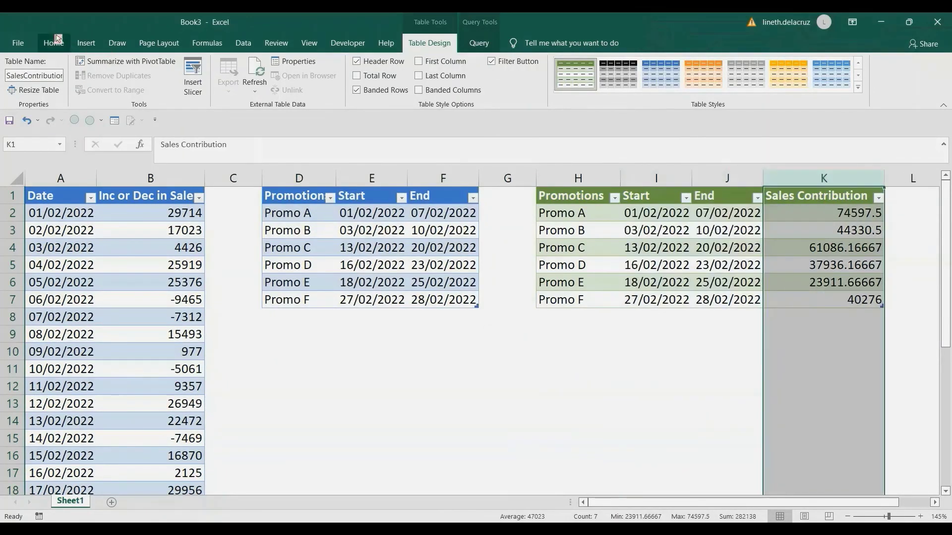
pyautogui.click(53, 43)
pyautogui.click(473, 87)
pyautogui.click(804, 380)
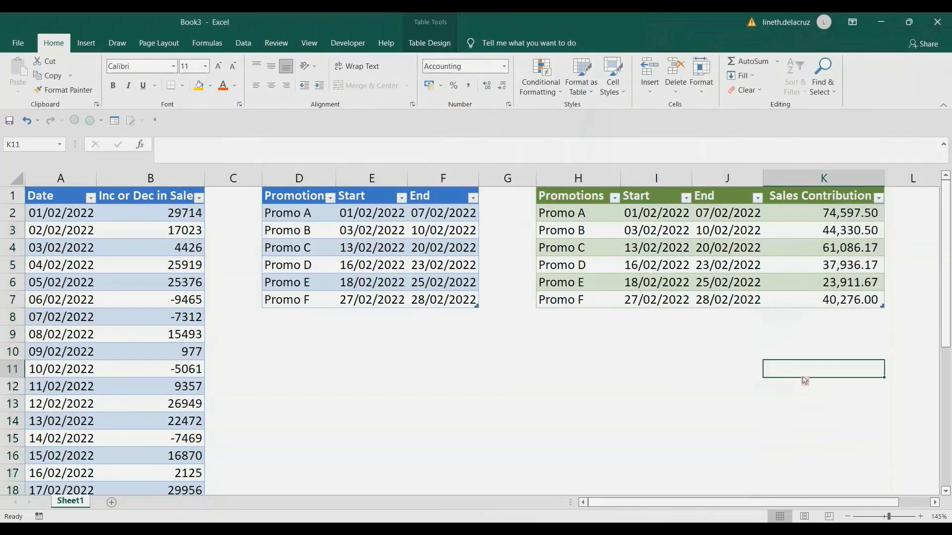
# Add Promo G below Promo F, running 01/02/2022 to 28/02/2022.
pyautogui.click(291, 322)
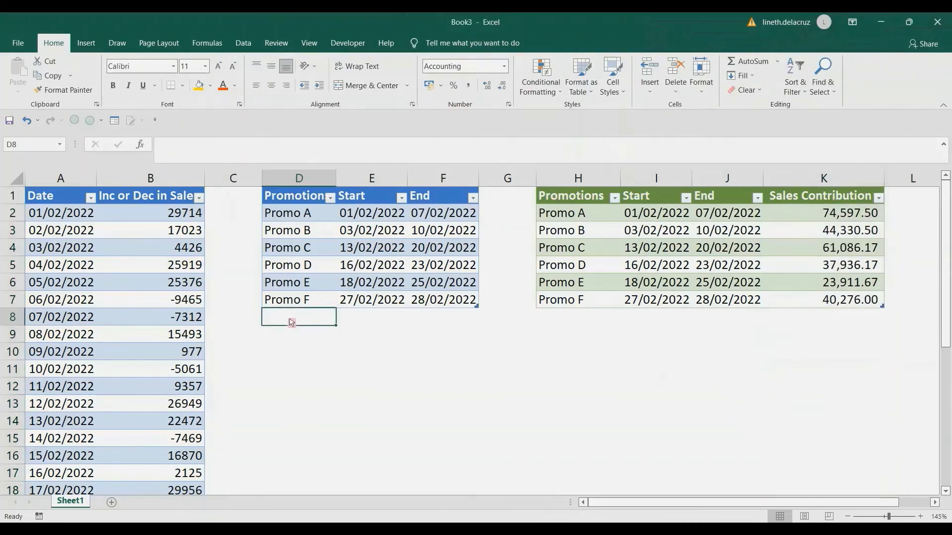
pyautogui.write('Promo G')
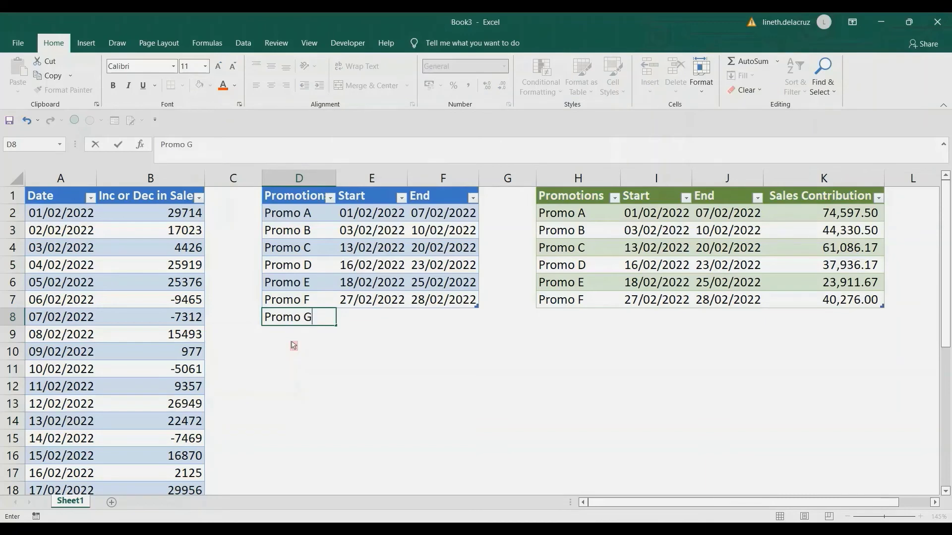
pyautogui.press('Tab')
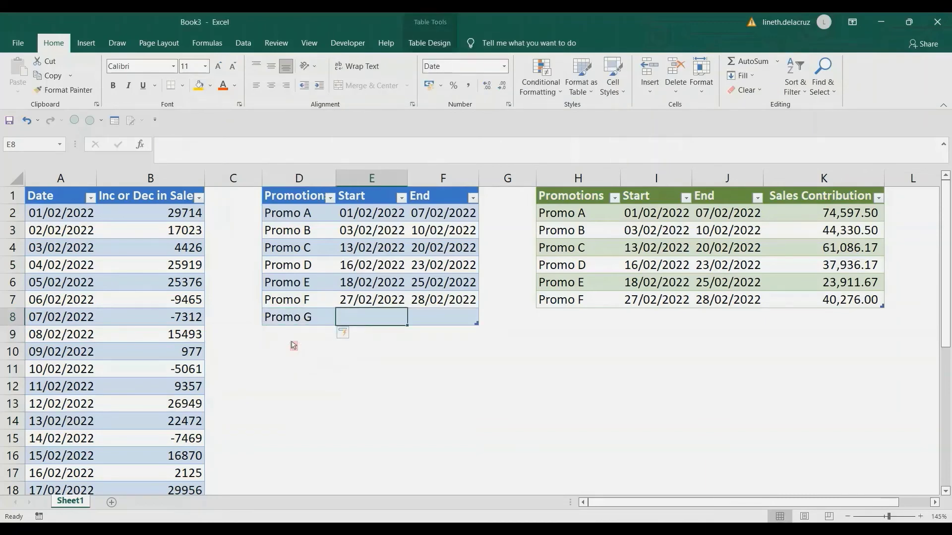
pyautogui.write('1/2/2022')
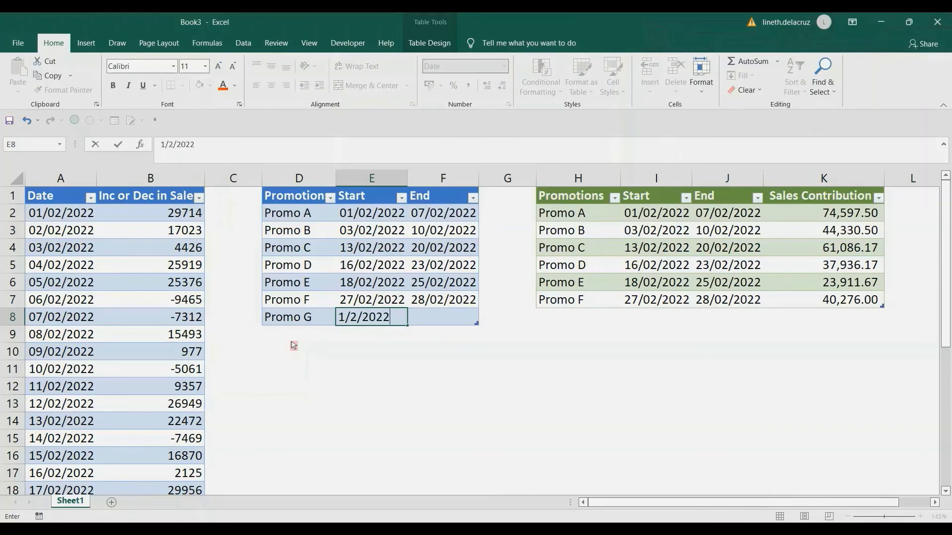
pyautogui.press('Tab')
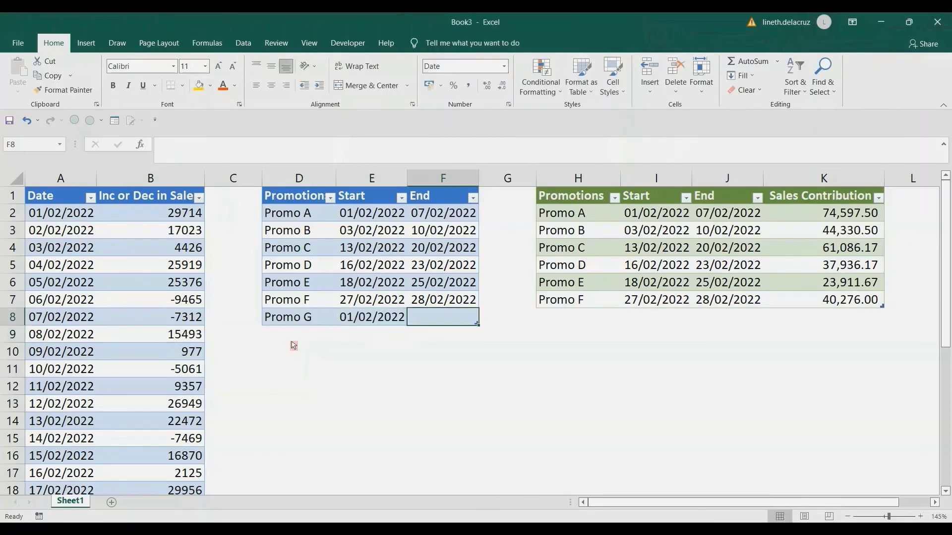
pyautogui.write('2')
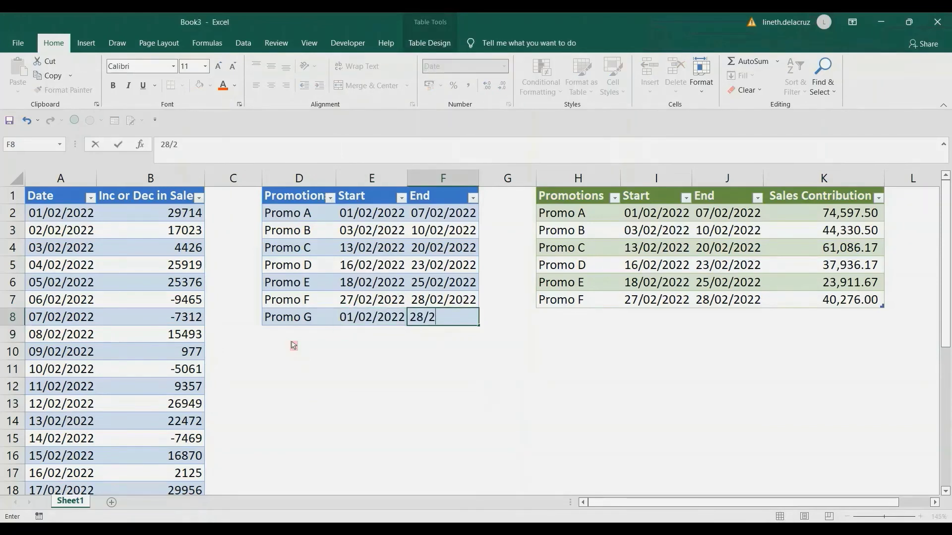
pyautogui.write('8/02/2022')
pyautogui.press('Return')
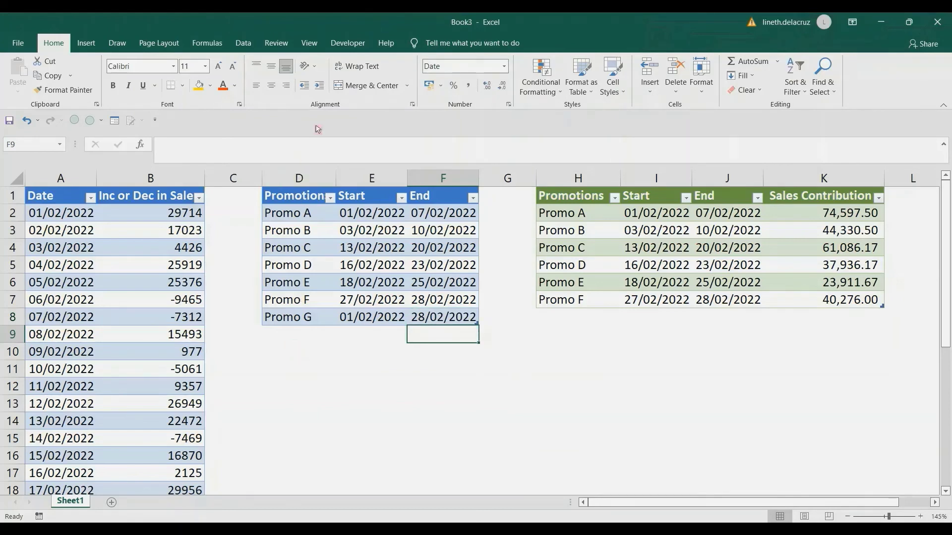
# Refresh all queries to include Promo G and reopen the SalesContribution query.
pyautogui.click(243, 43)
pyautogui.click(218, 79)
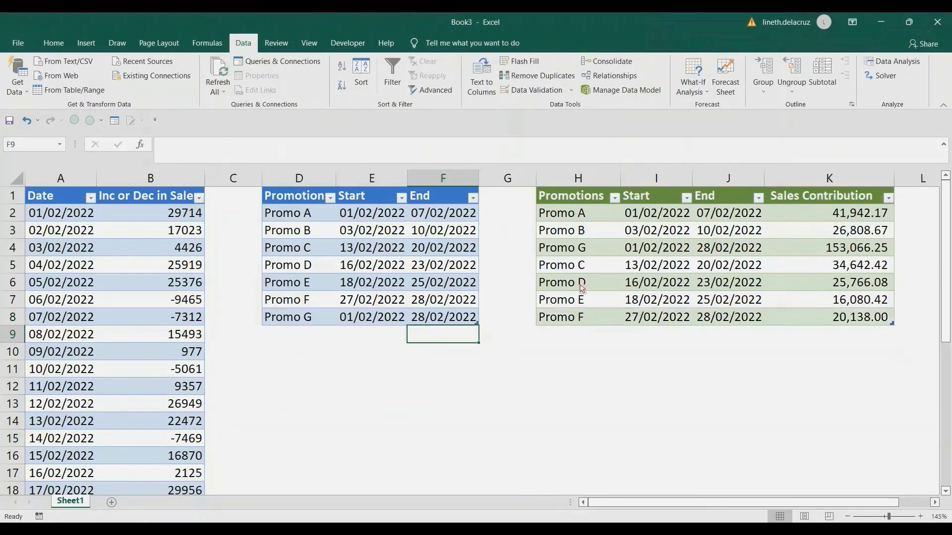
pyautogui.click(582, 256)
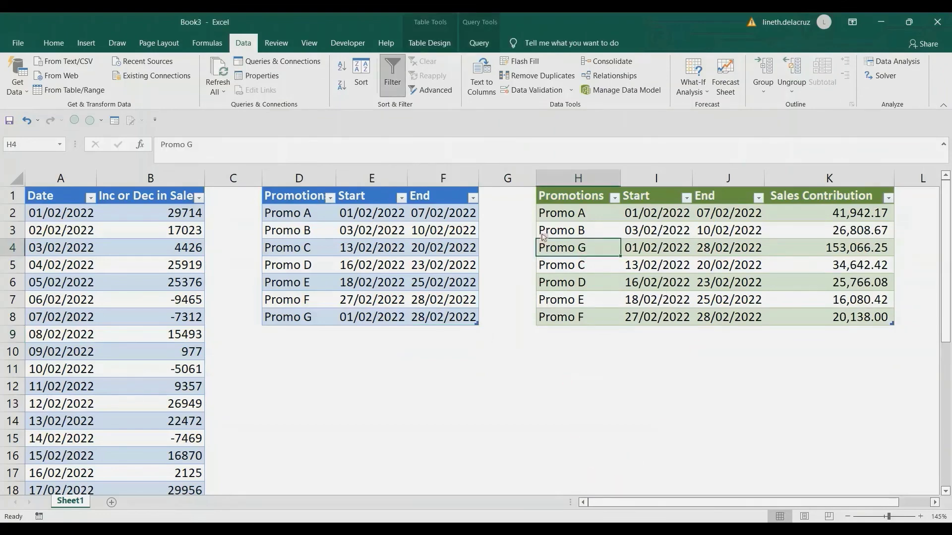
pyautogui.click(275, 61)
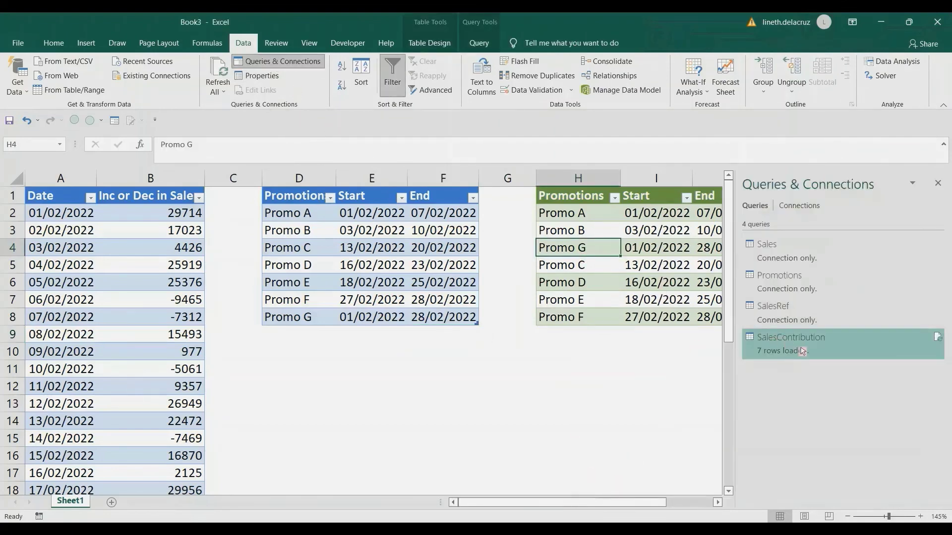
pyautogui.doubleClick(780, 348)
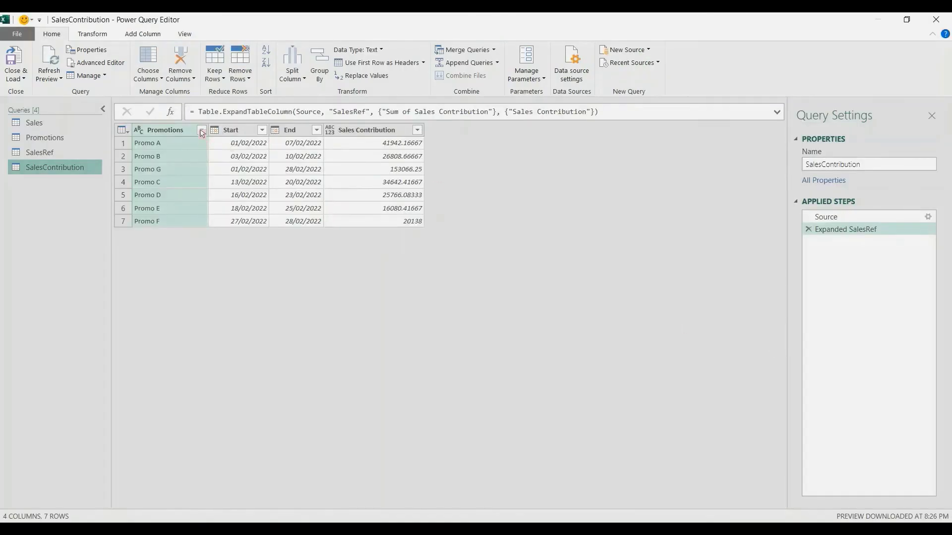
# Sort Promotions ascending and reload, so Promo G appears last with 153,066.25.
pyautogui.click(202, 131)
pyautogui.click(225, 146)
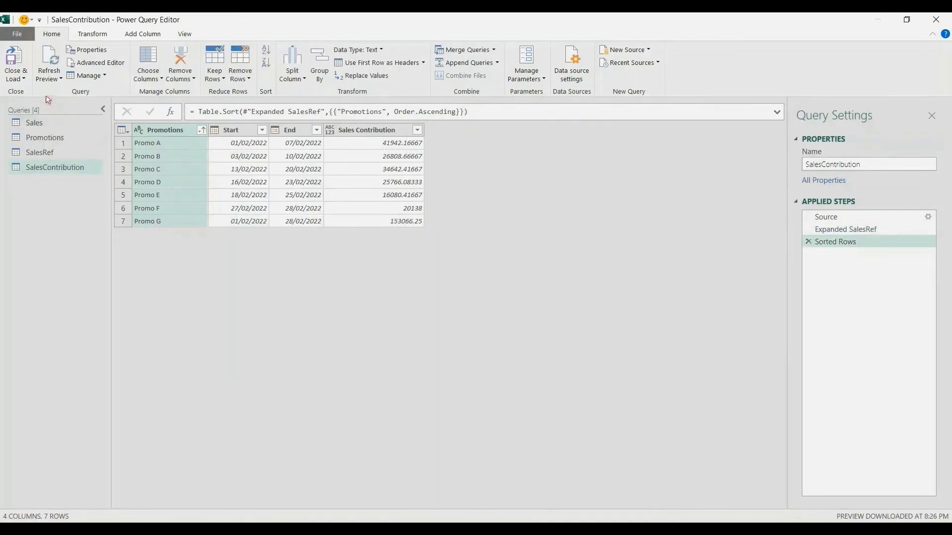
pyautogui.click(18, 75)
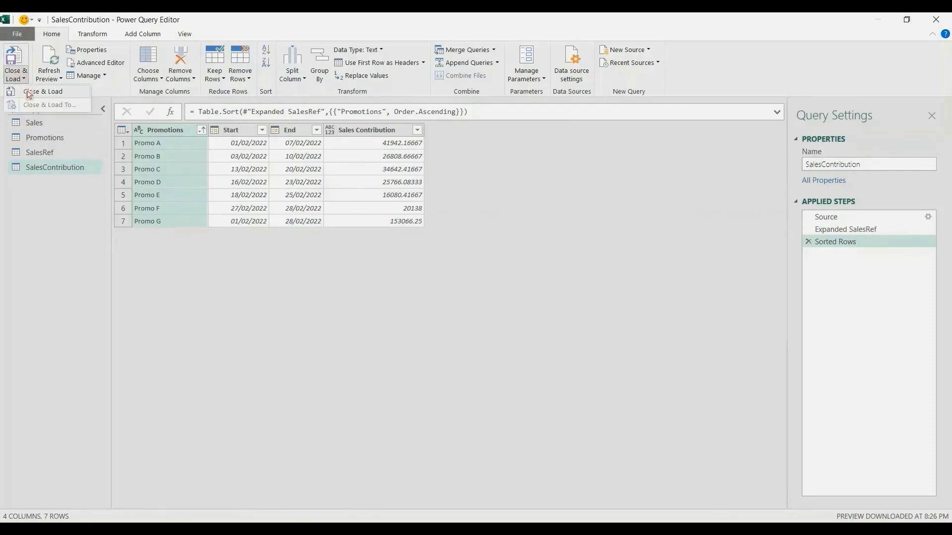
pyautogui.click(27, 90)
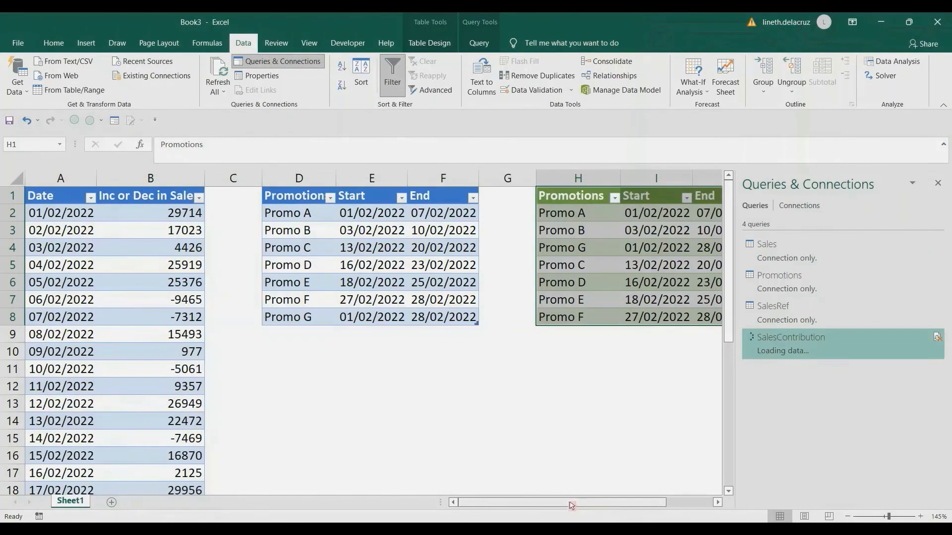
pyautogui.moveTo(574, 502); pyautogui.dragTo(622, 508)
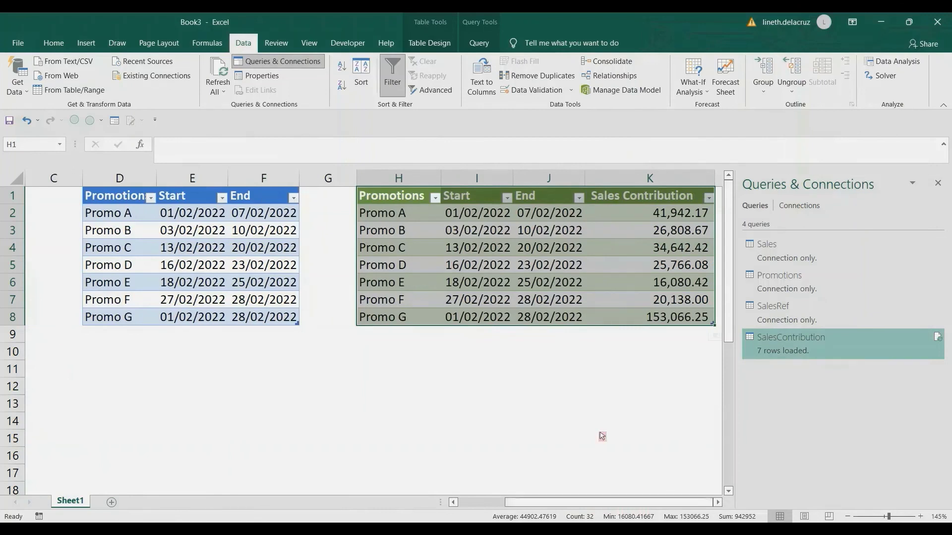
pyautogui.click(619, 317)
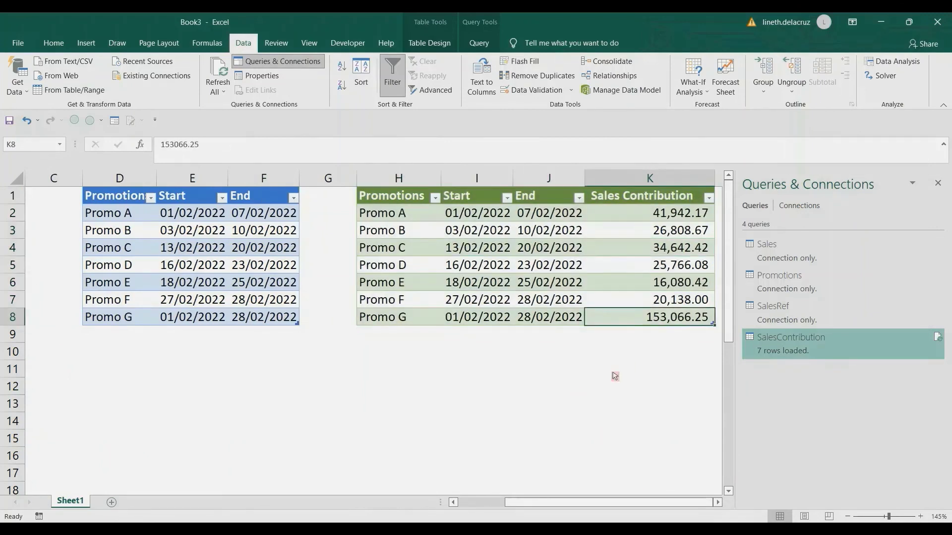